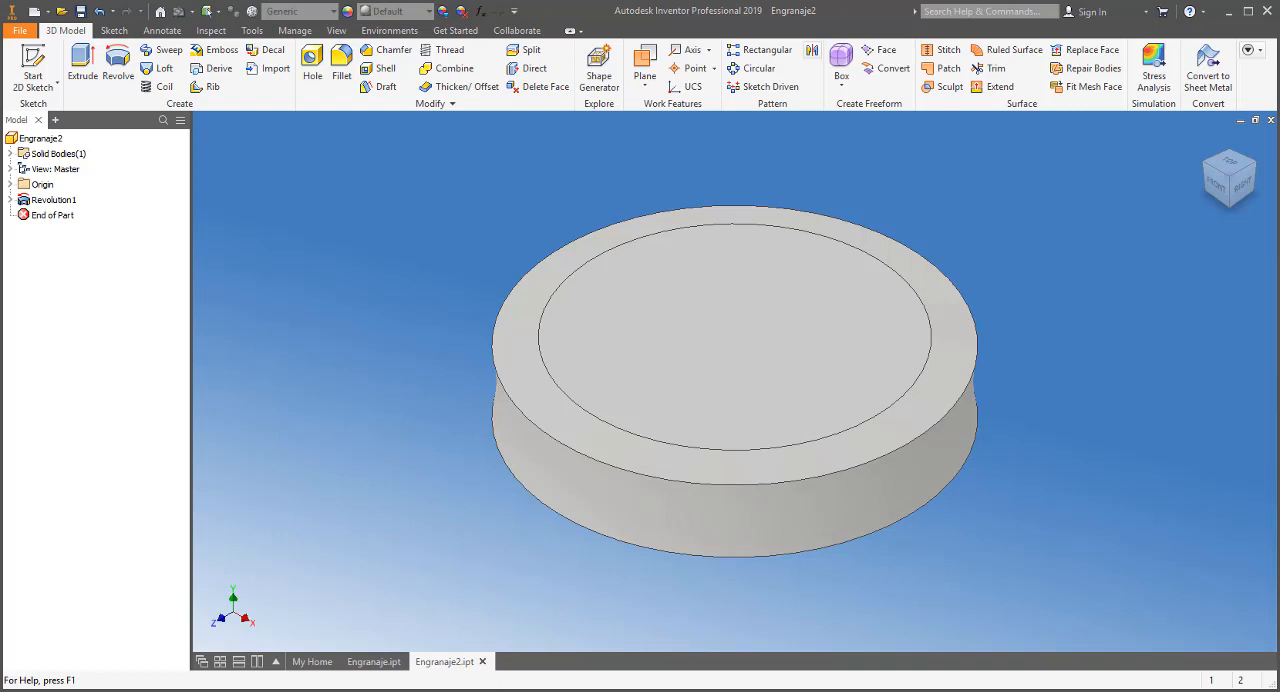
View the worm part Engranaje.ipt and return to the disc part Engranaje2.ipt
{"action": "left_click", "coordinate": [379, 663]}
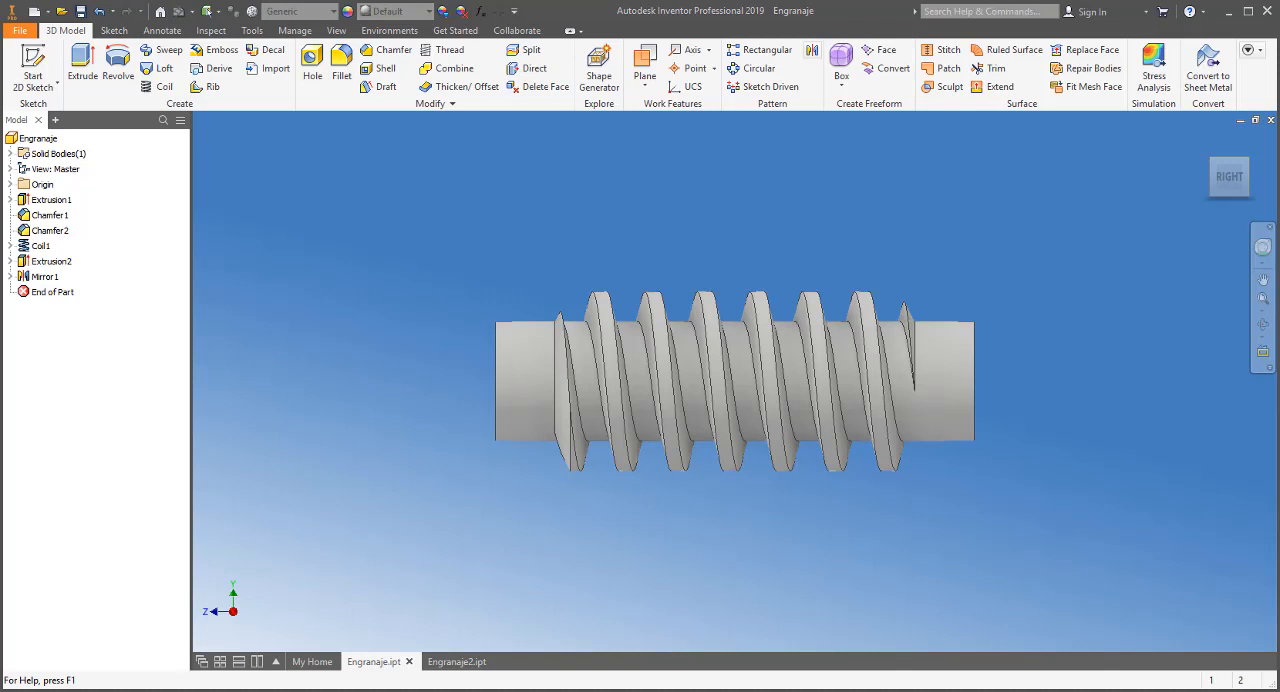
{"action": "left_click", "coordinate": [460, 662]}
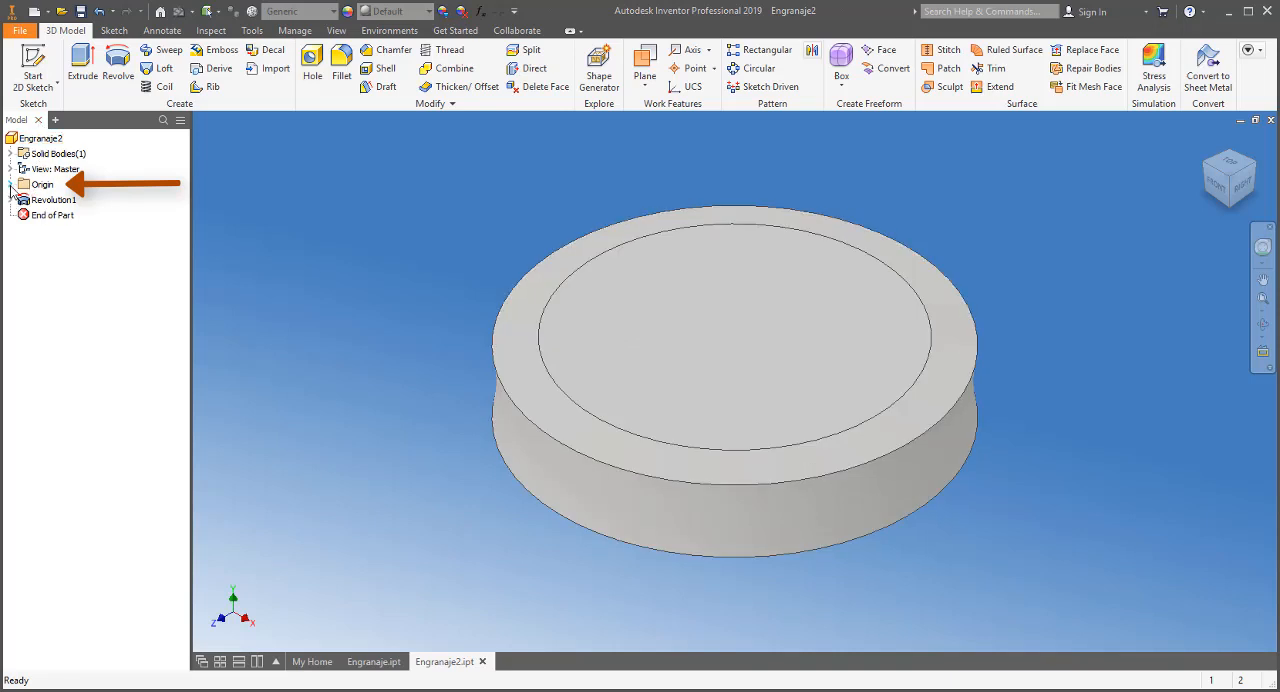
Expand the part's origin geometry and make the X axis visible
{"action": "left_click", "coordinate": [10, 186]}
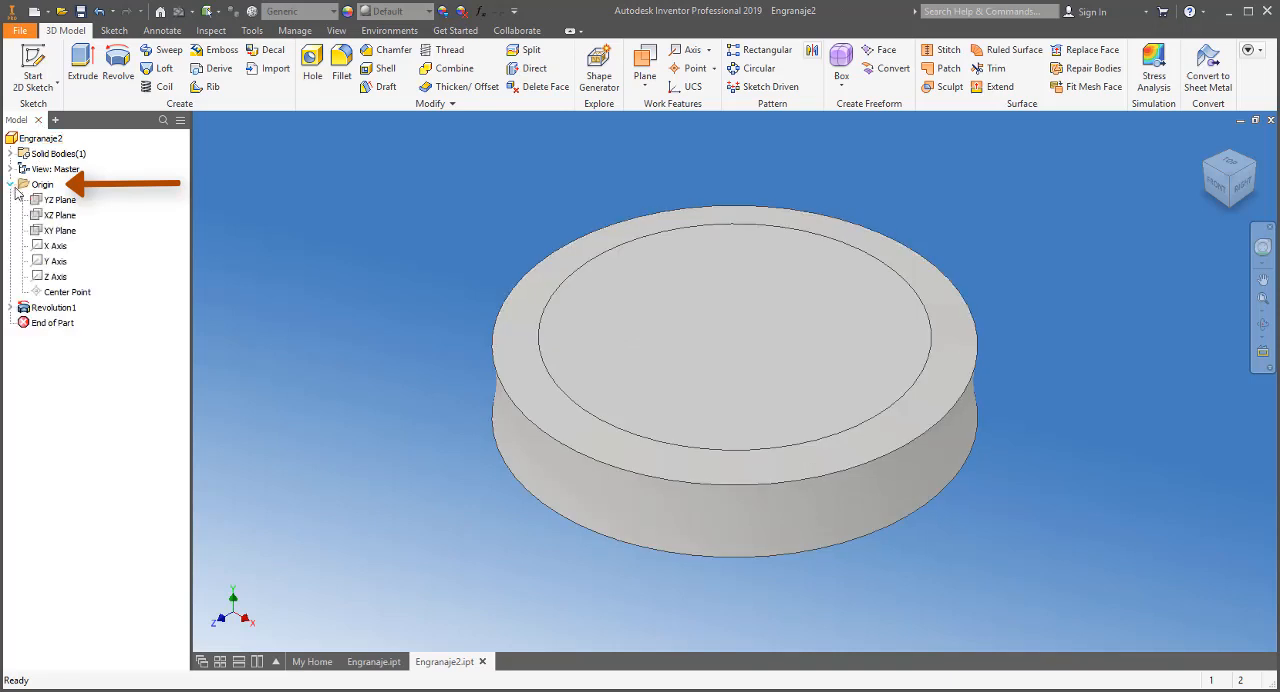
{"action": "right_click", "coordinate": [56, 247]}
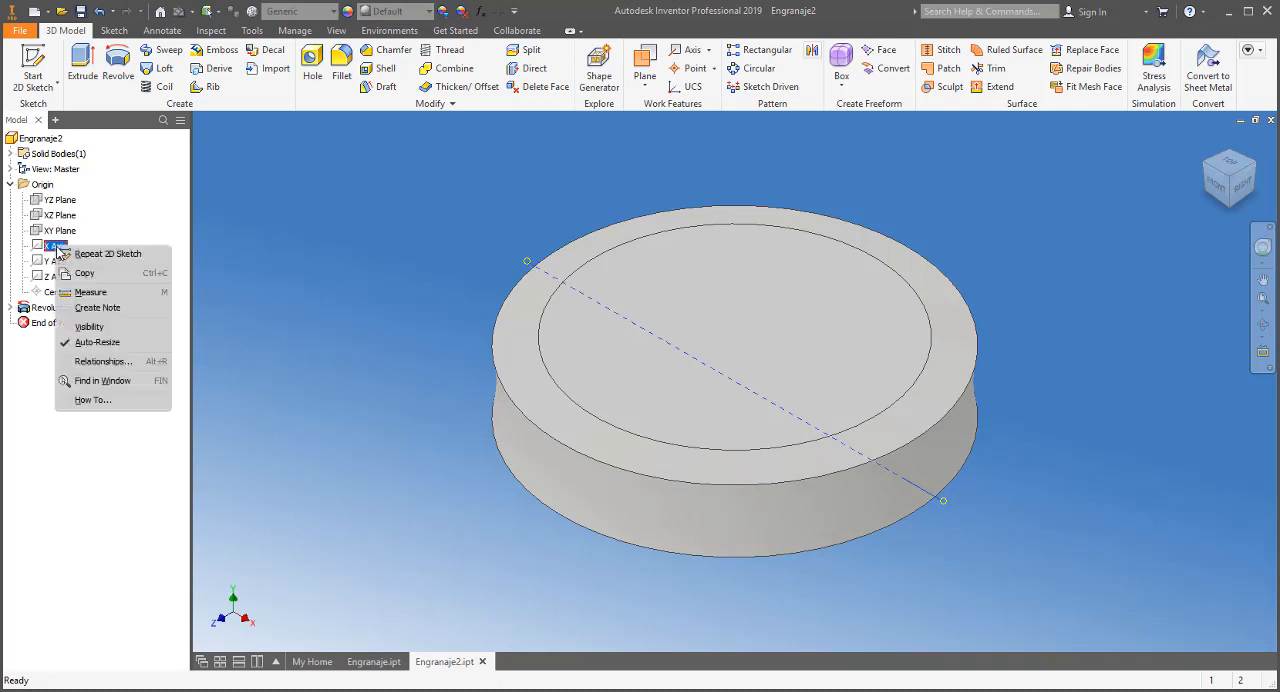
{"action": "left_click", "coordinate": [85, 329]}
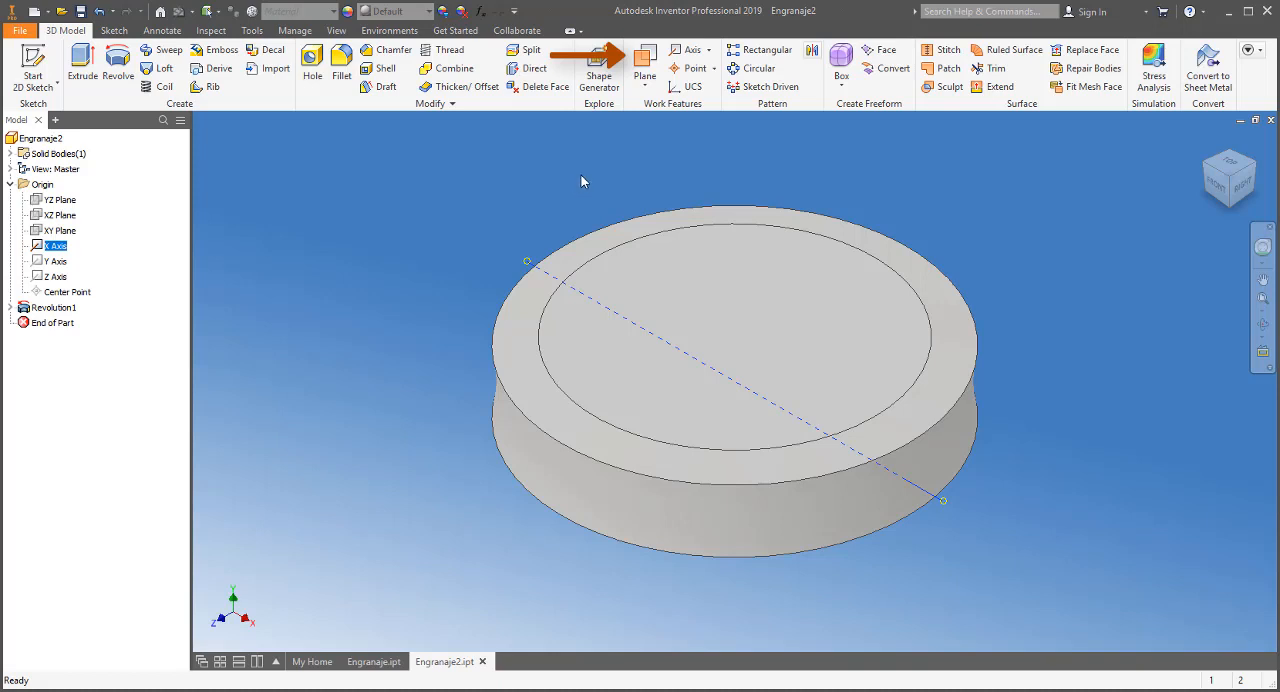
Create a work plane through the X axis at an 8-degree angle to the XZ plane
{"action": "left_click", "coordinate": [634, 63]}
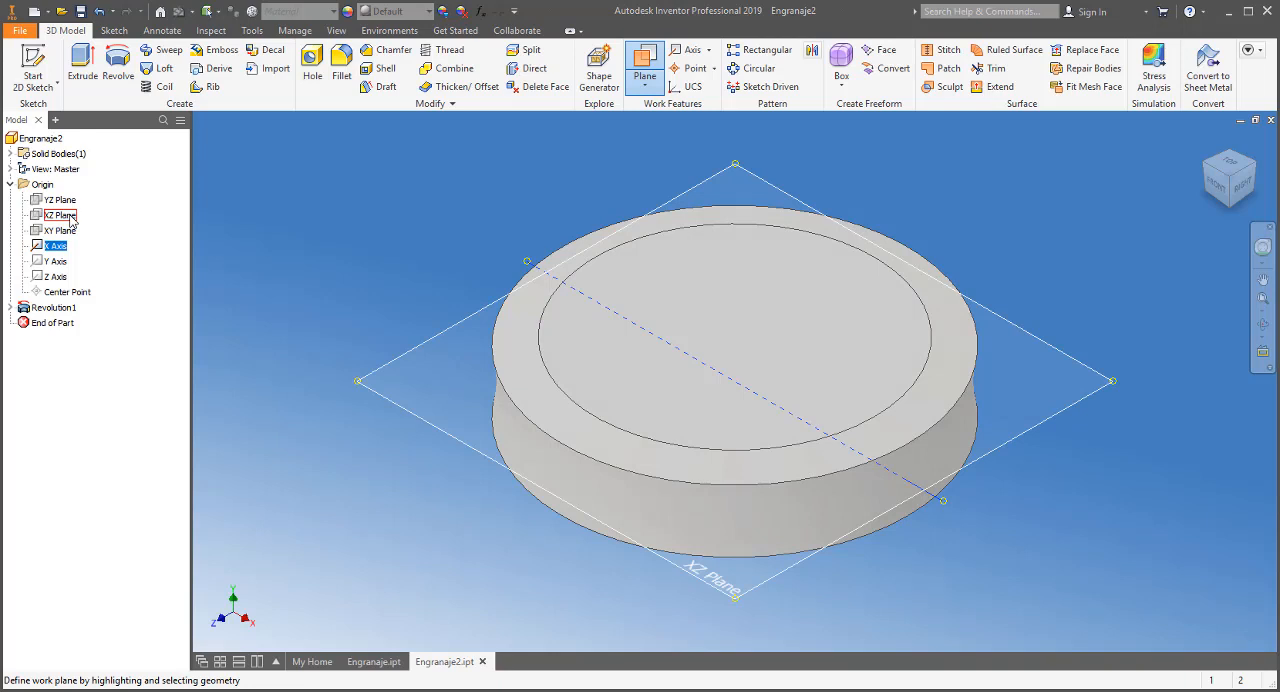
{"action": "left_click", "coordinate": [70, 220]}
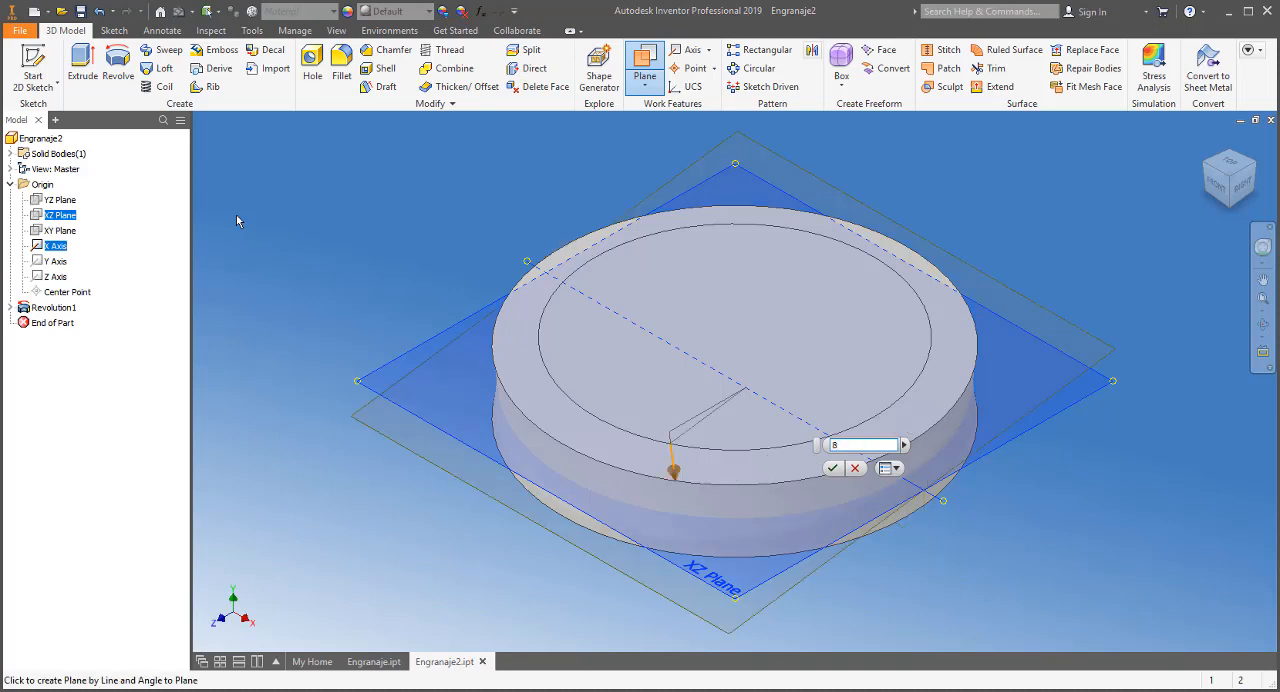
{"action": "left_click", "coordinate": [838, 468]}
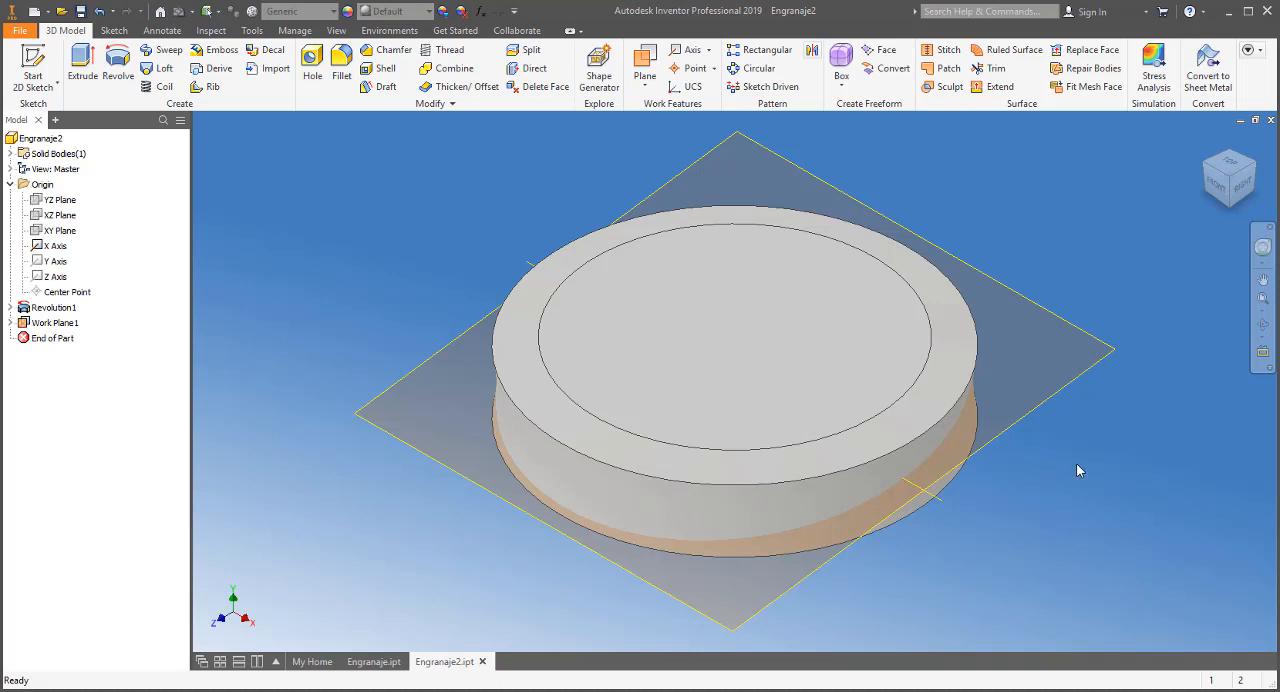
Start a 2D sketch on the angled work plane and slice the disc graphics at the sketch plane
{"action": "left_click", "coordinate": [1090, 378]}
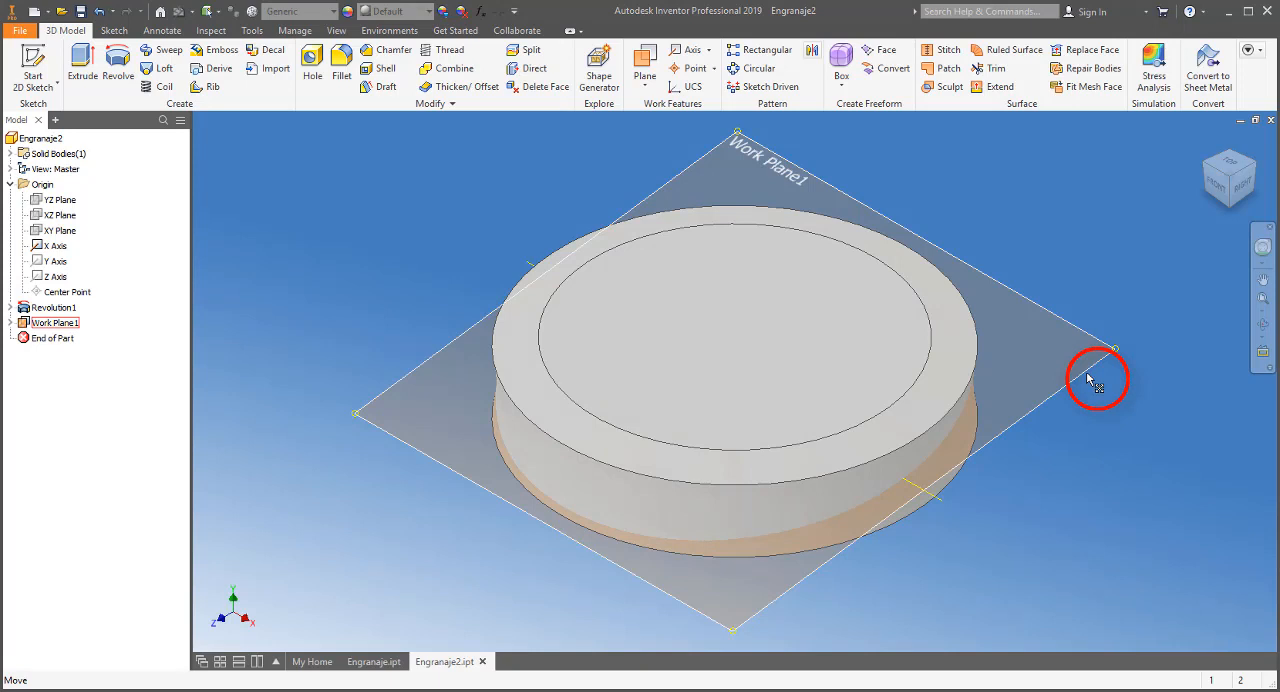
{"action": "left_click", "coordinate": [1090, 378]}
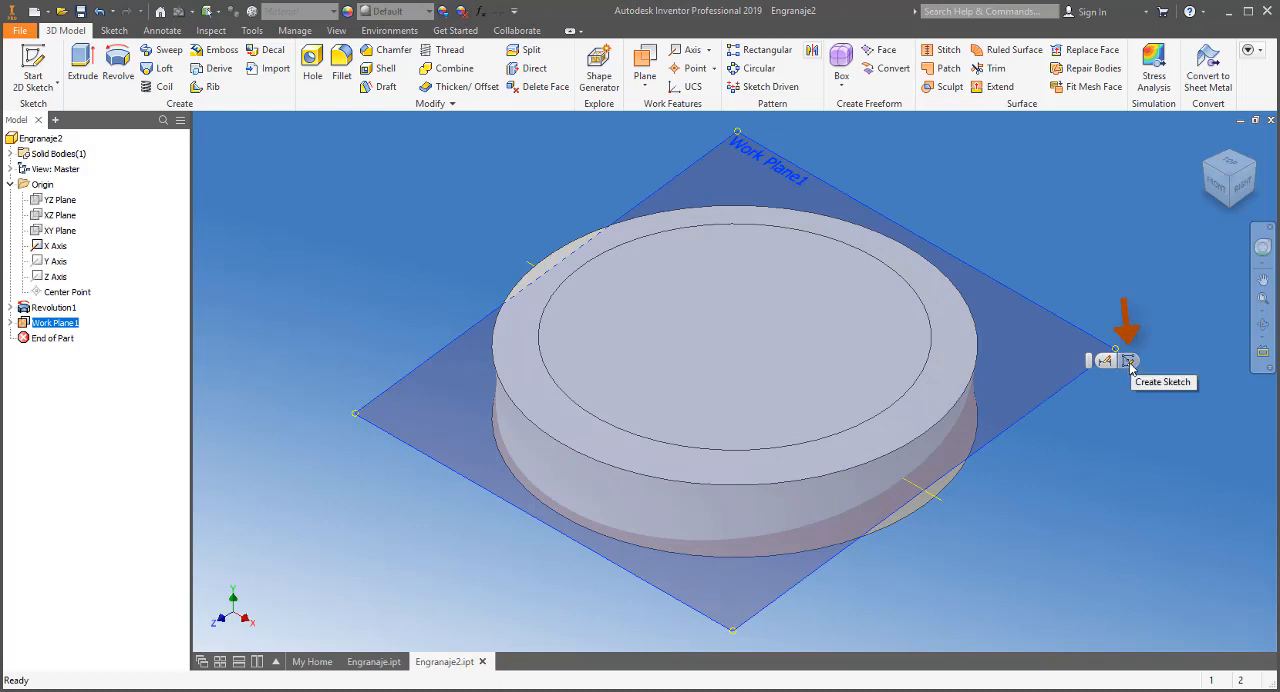
{"action": "left_click", "coordinate": [1129, 362]}
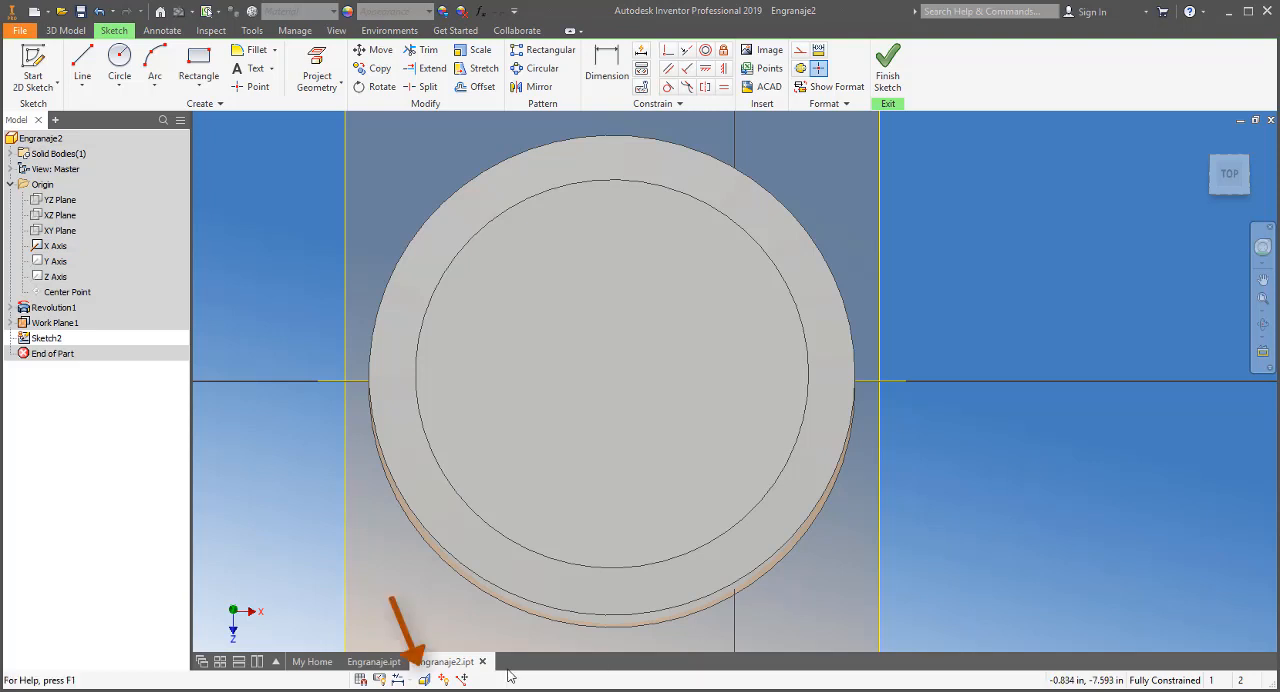
{"action": "left_click", "coordinate": [424, 679]}
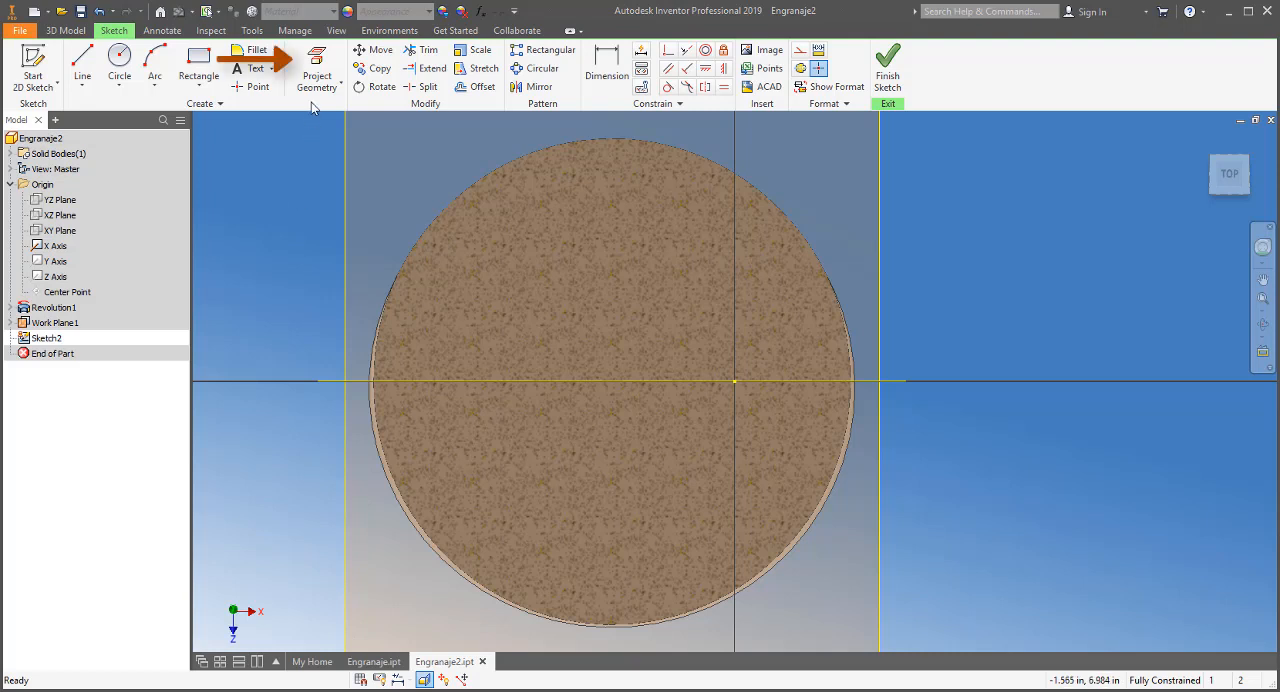
Project the disc's outer and inner circular edges into the sketch
{"action": "left_click", "coordinate": [316, 70]}
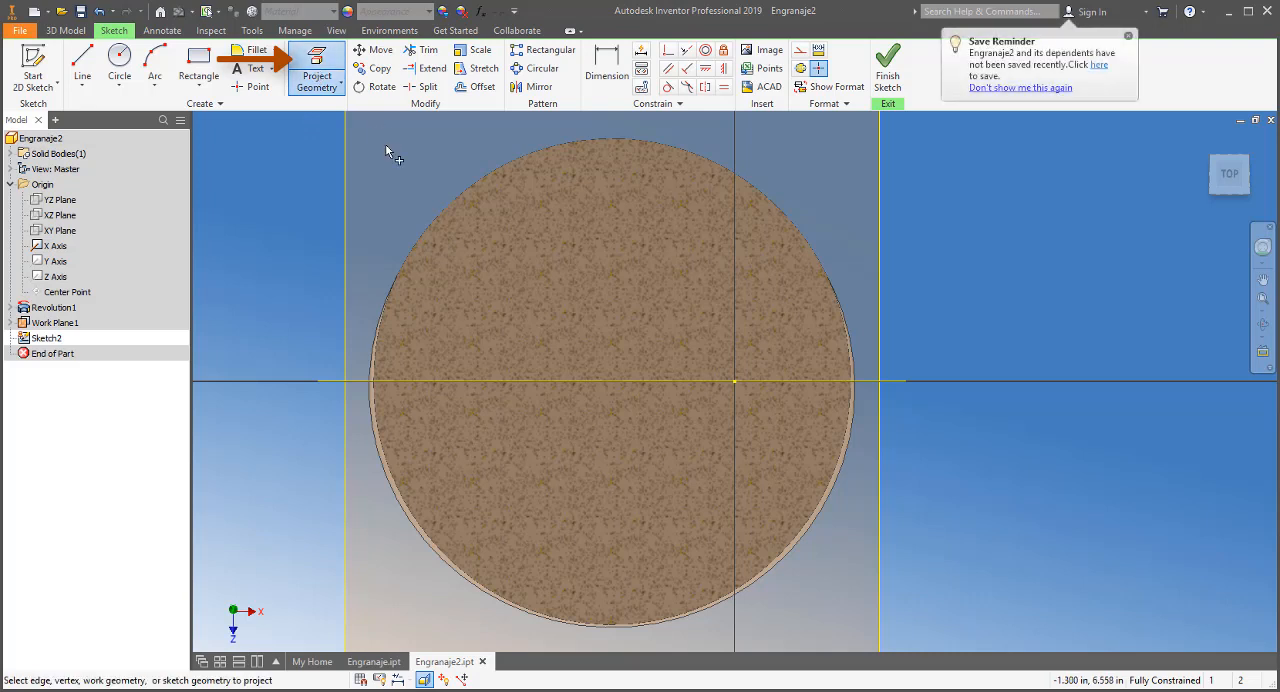
{"action": "left_click", "coordinate": [474, 196]}
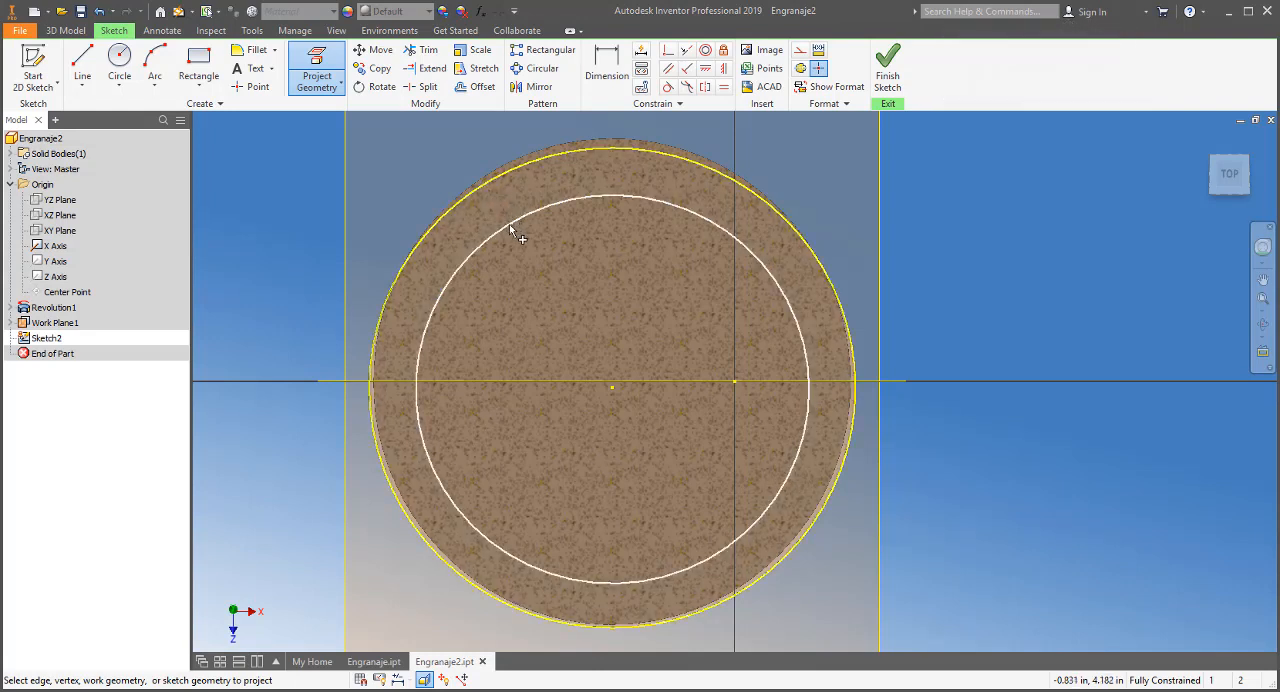
{"action": "left_click", "coordinate": [510, 222]}
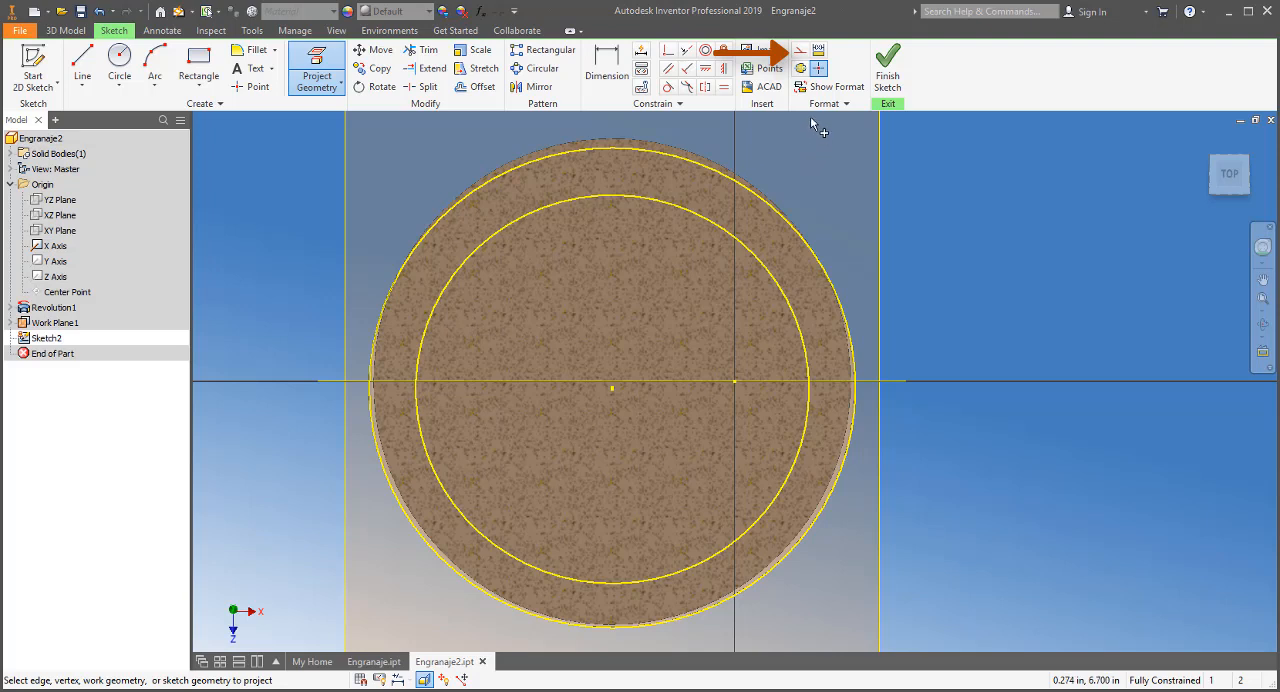
Draw construction lines: a vertical one about 0.97 in long above the projected circle centre, and a horizontal one from its lower end along the X axis
{"action": "left_click", "coordinate": [800, 51]}
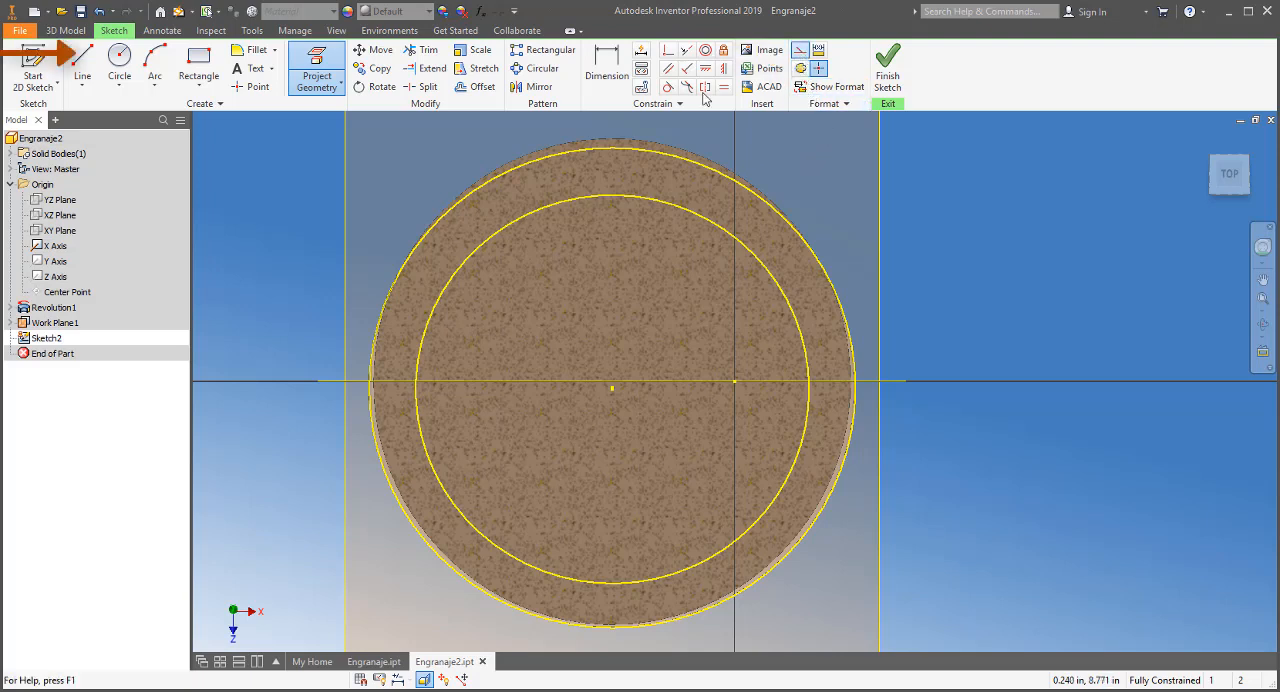
{"action": "left_click", "coordinate": [82, 60]}
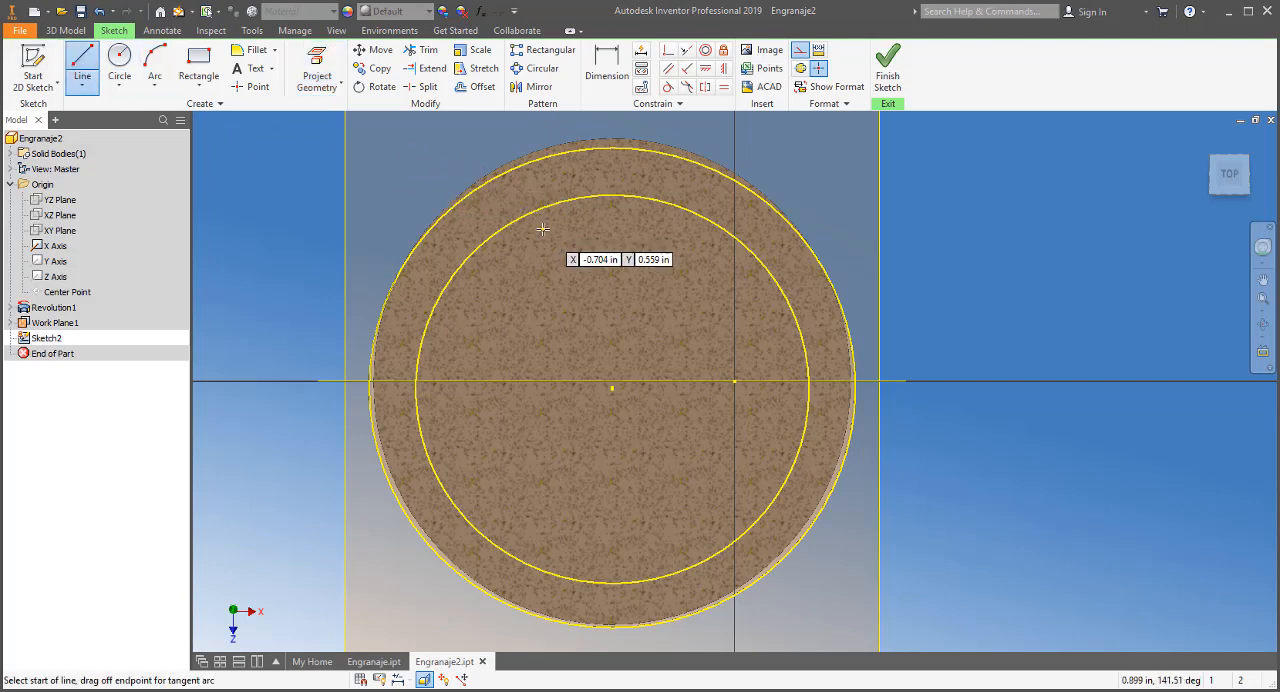
{"action": "left_click", "coordinate": [612, 389]}
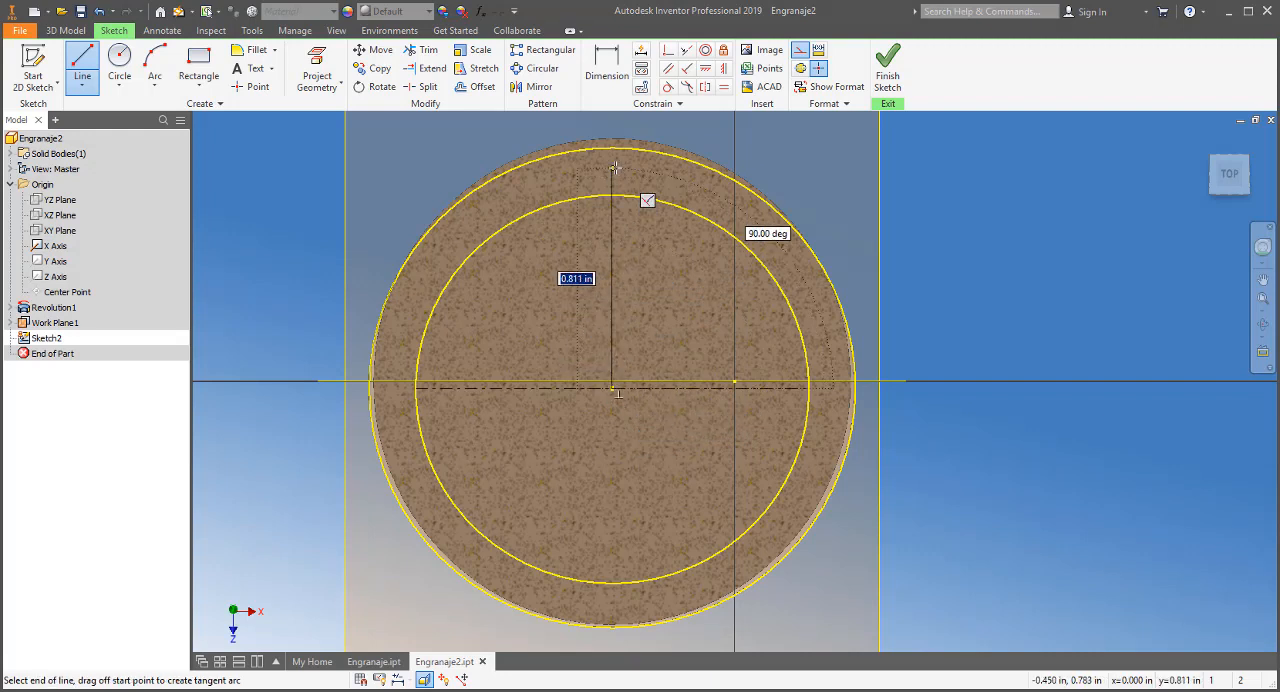
{"action": "left_click", "coordinate": [610, 127]}
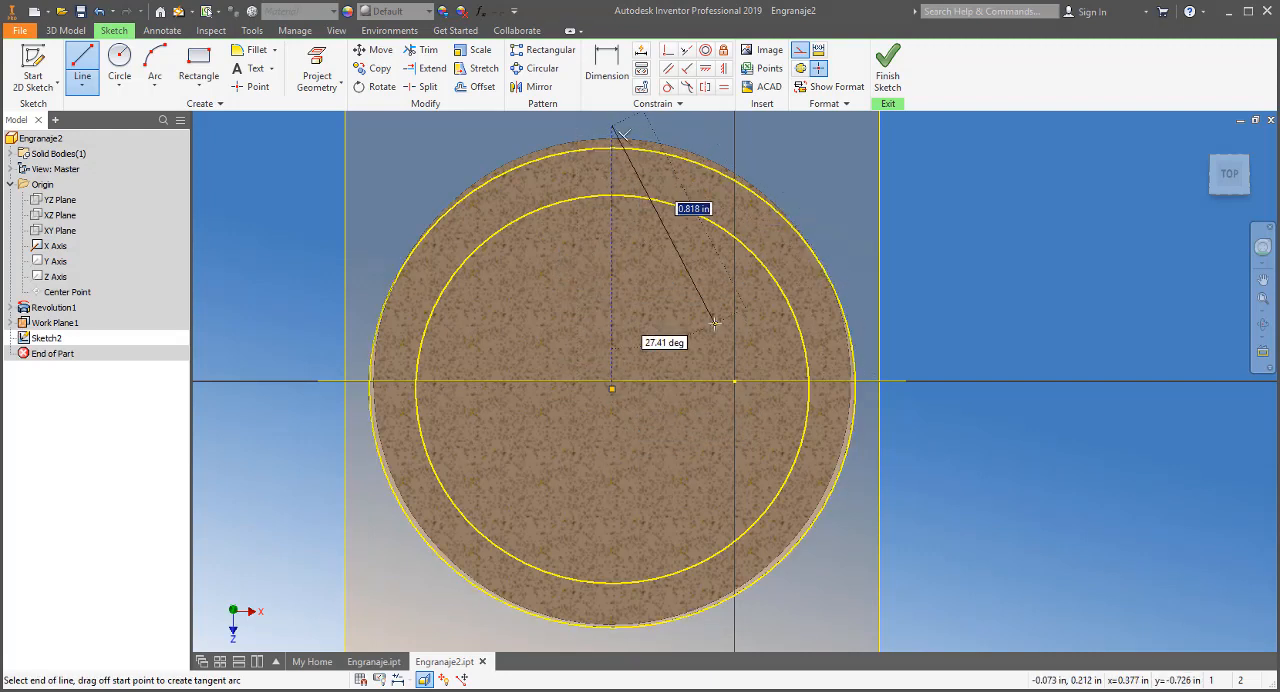
{"action": "left_click", "coordinate": [612, 384]}
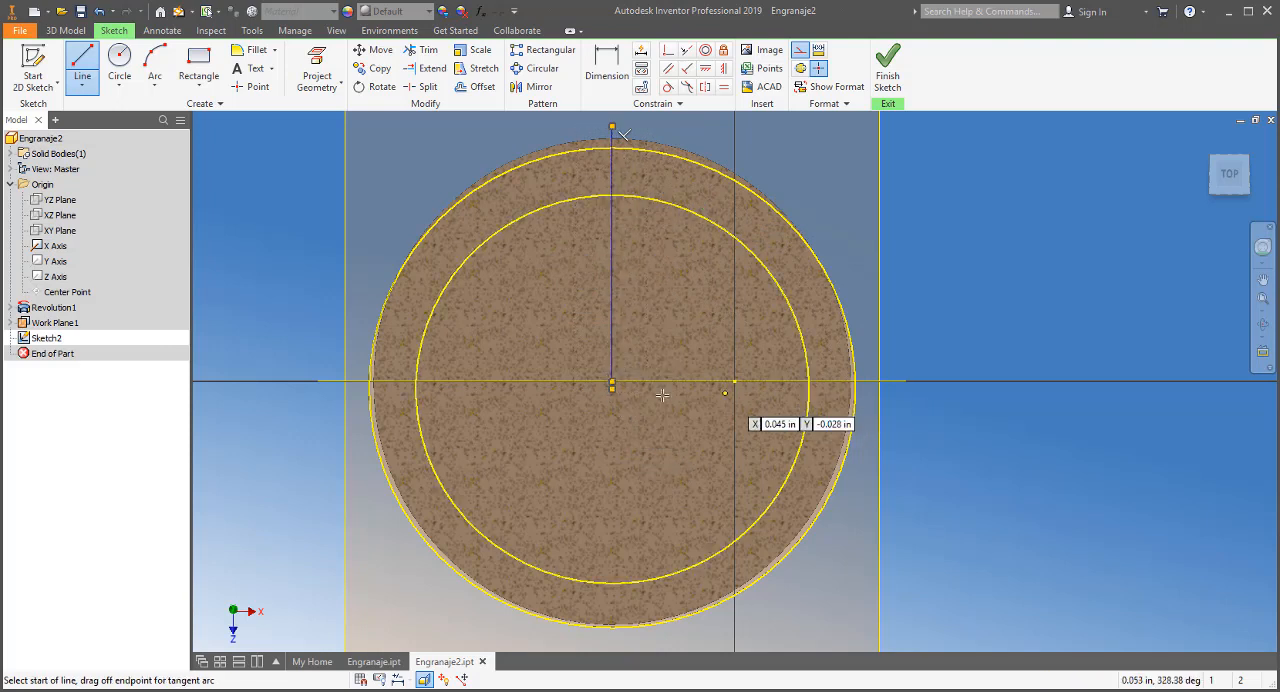
{"action": "left_click", "coordinate": [612, 383]}
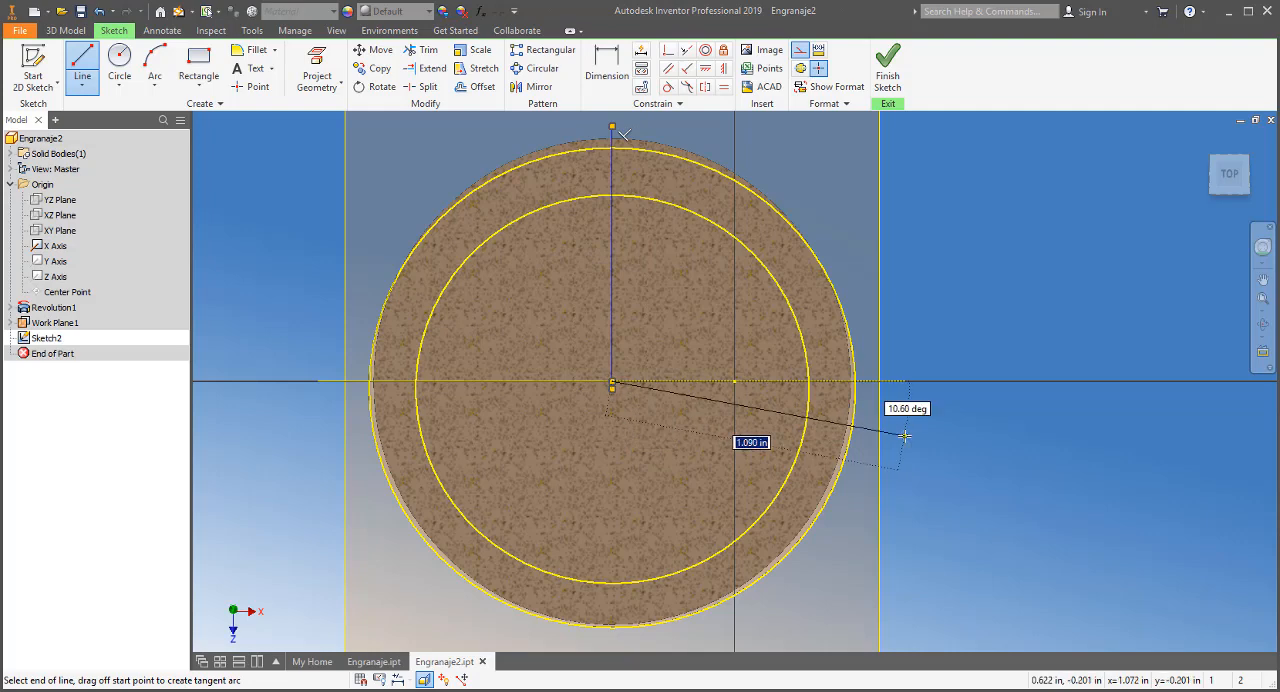
{"action": "left_click", "coordinate": [966, 383]}
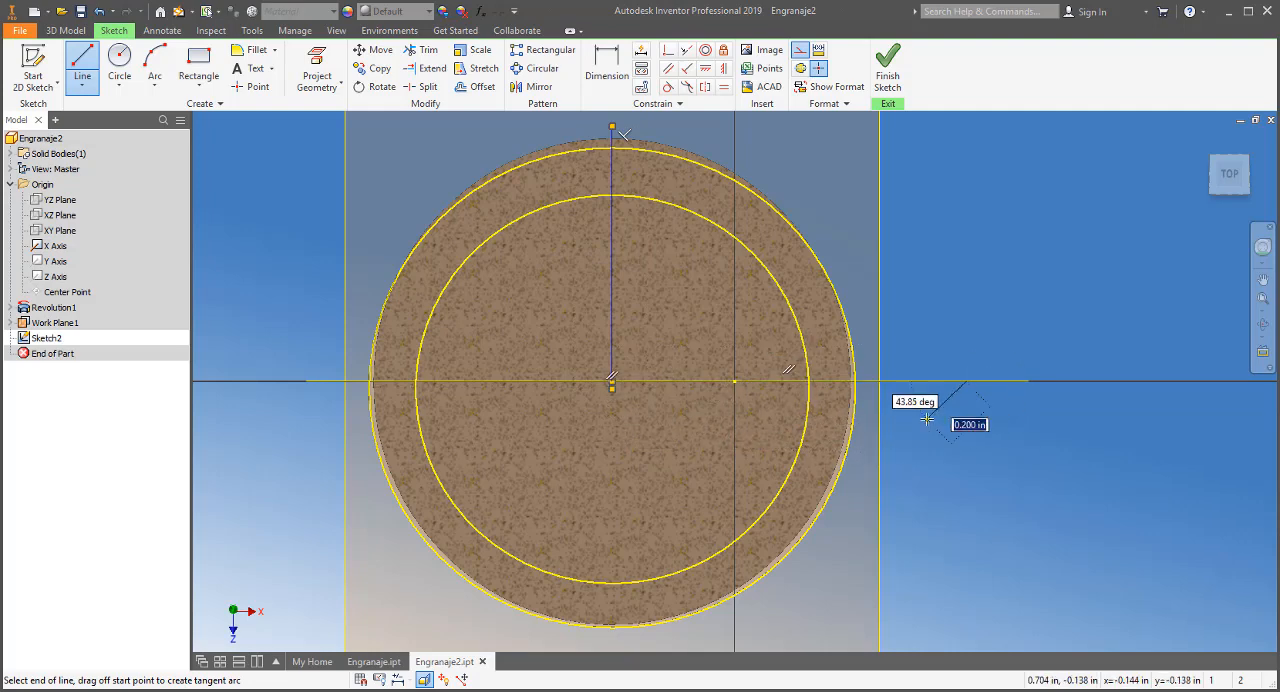
{"action": "key", "text": "Escape"}
Draw a vertical line about 0.097 in long from the X axis up to the projected inner circle, near the disc's right side
{"action": "scroll", "coordinate": [821, 380], "scroll_direction": "up", "scroll_amount": 5}
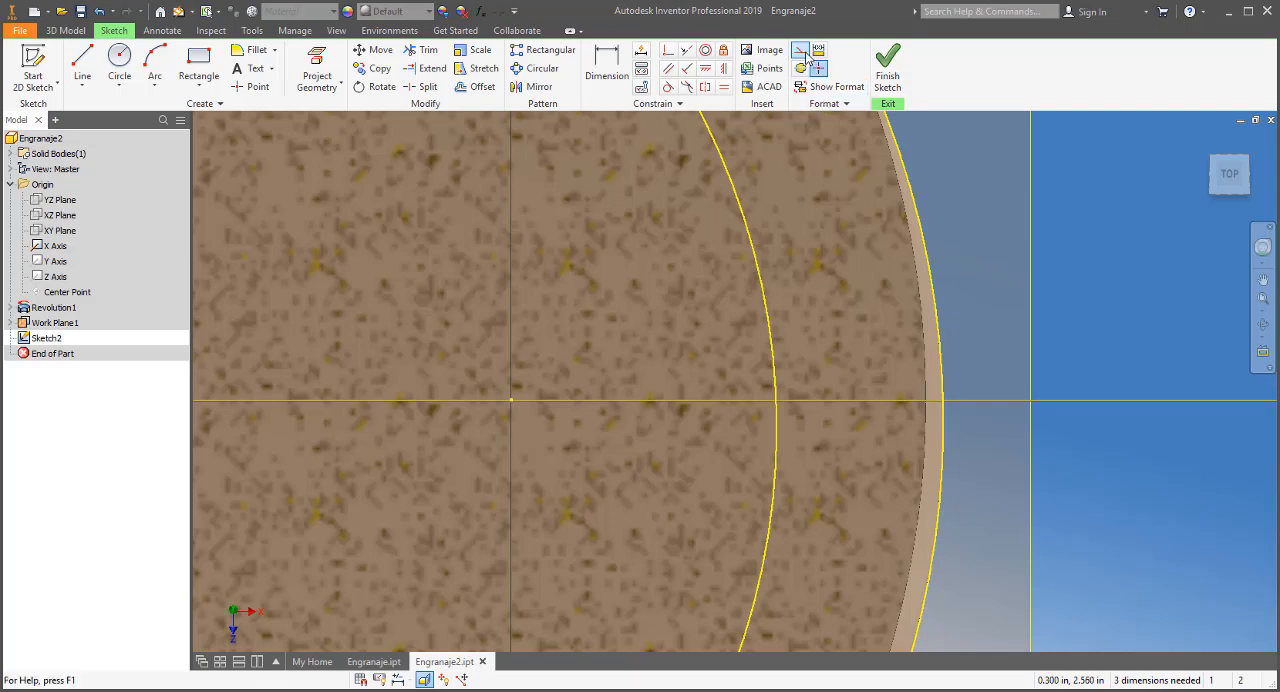
{"action": "left_click", "coordinate": [82, 66]}
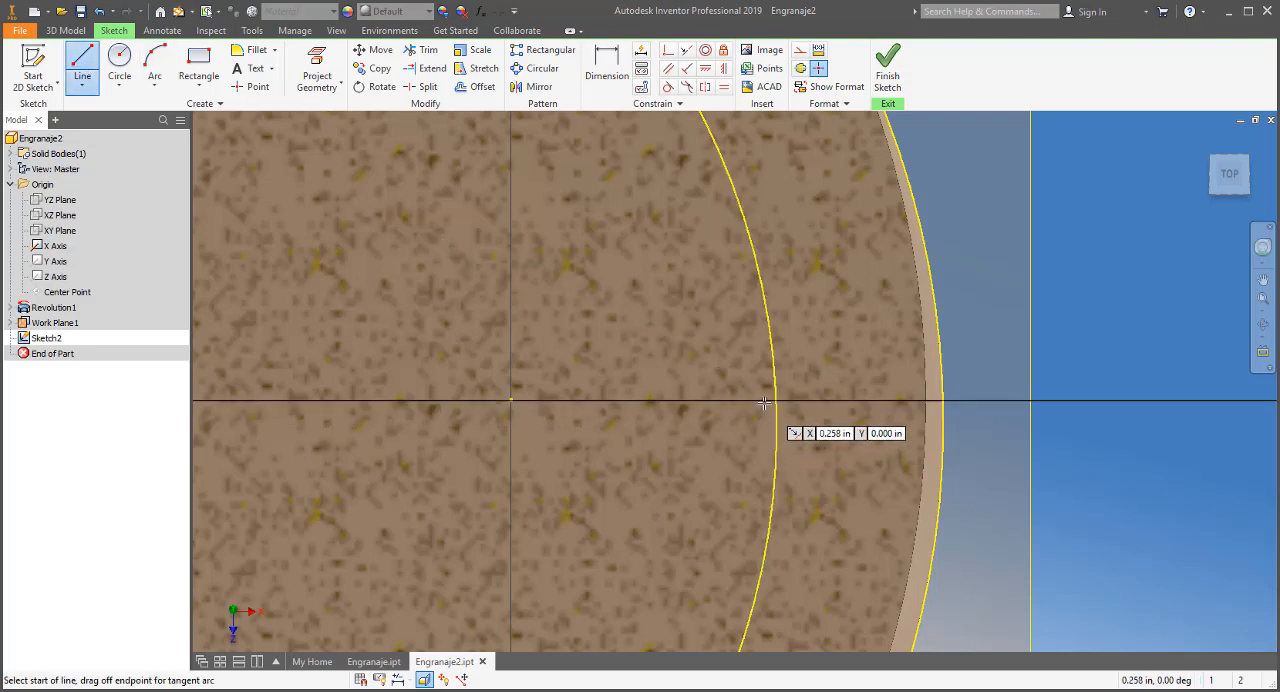
{"action": "scroll", "coordinate": [765, 405], "scroll_direction": "up", "scroll_amount": 2}
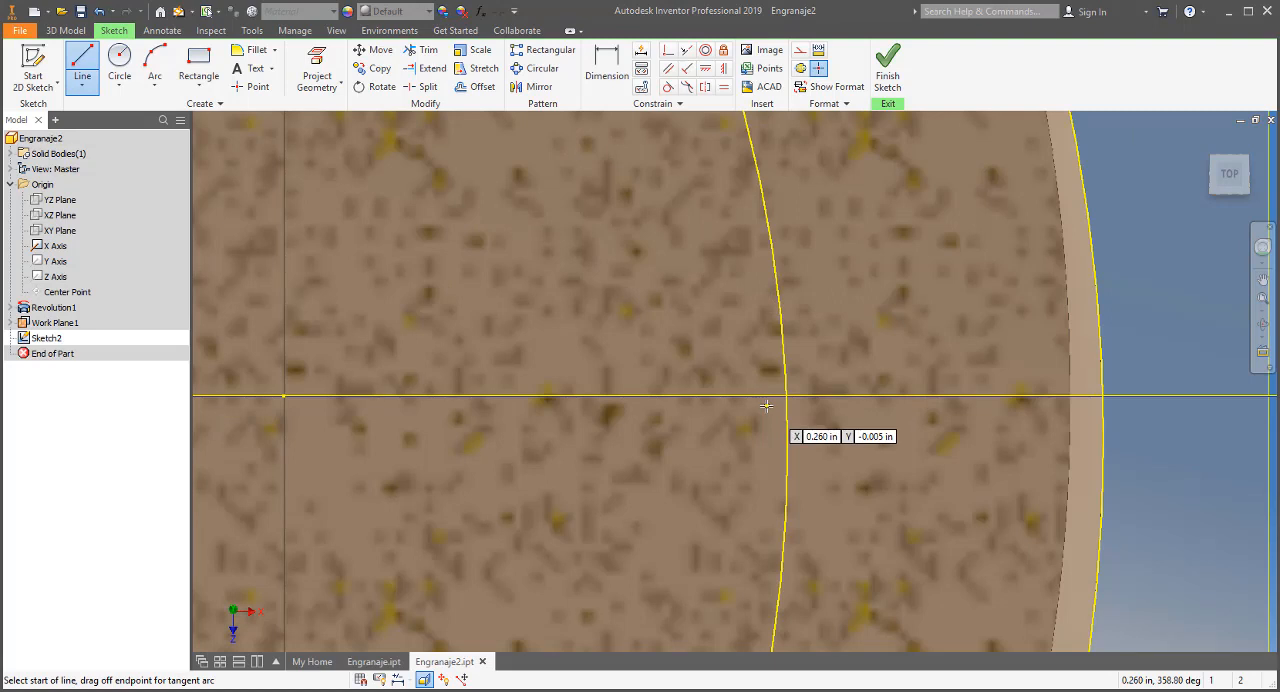
{"action": "scroll", "coordinate": [765, 405], "scroll_direction": "down", "scroll_amount": 2}
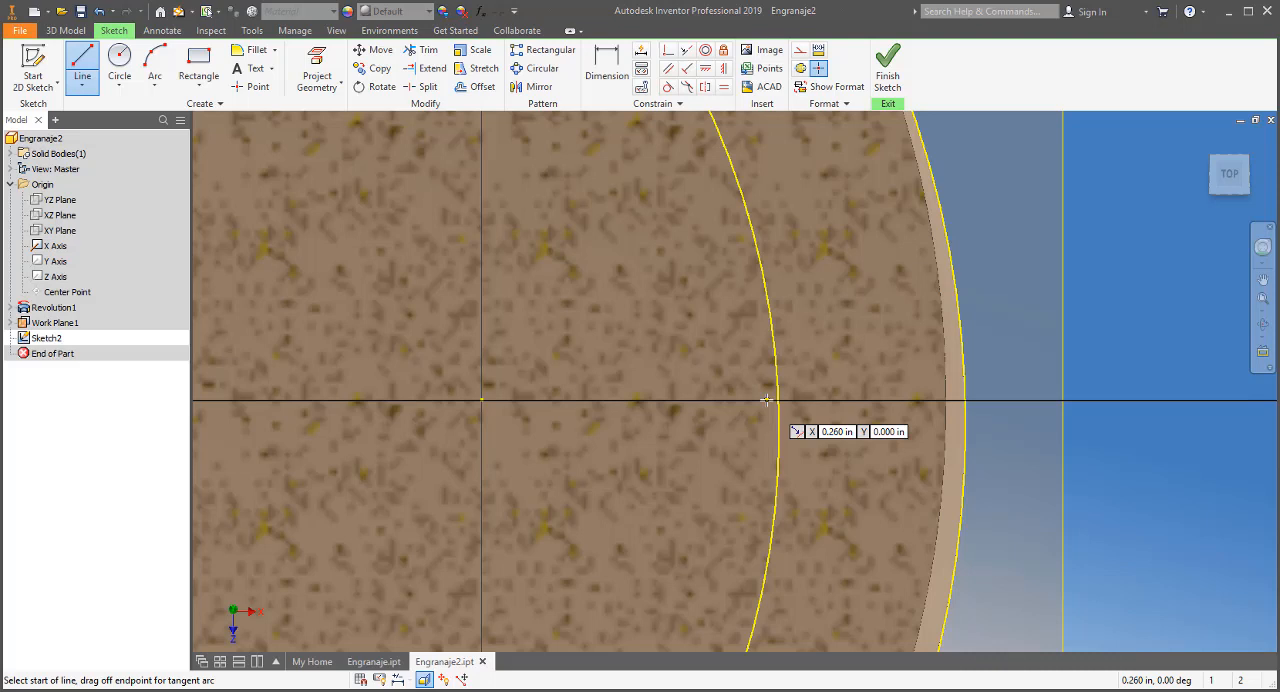
{"action": "left_click", "coordinate": [766, 400]}
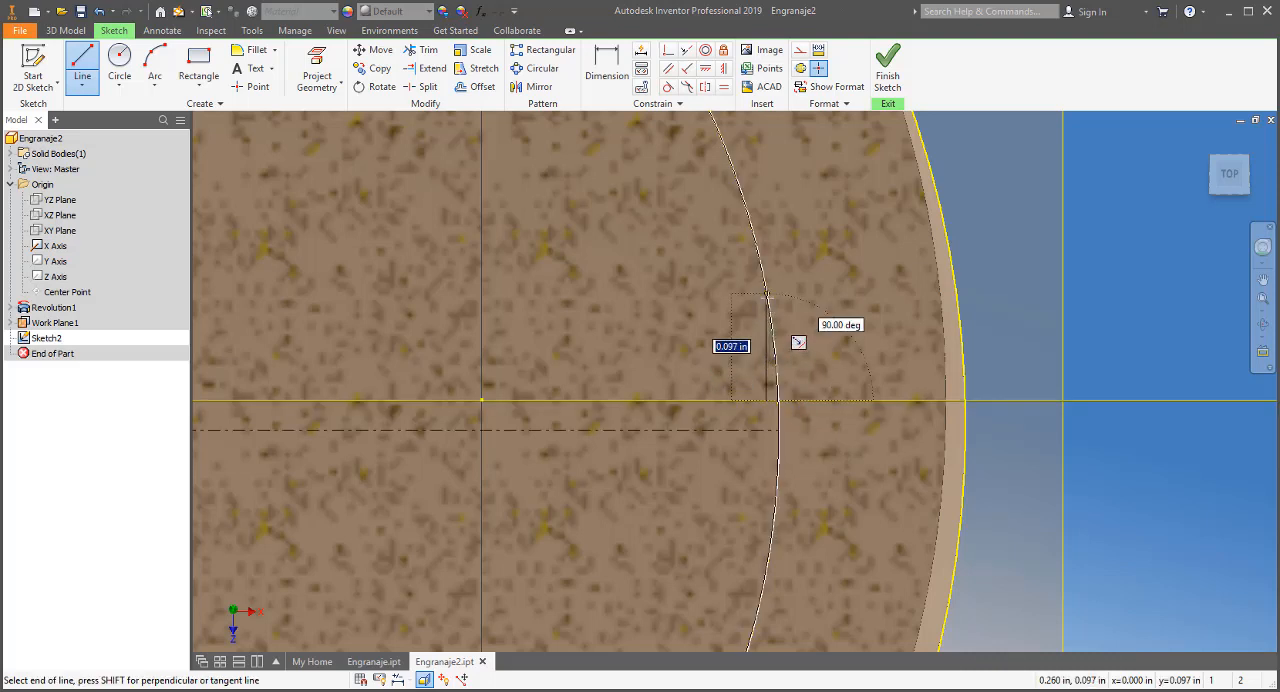
{"action": "double_click", "coordinate": [766, 293]}
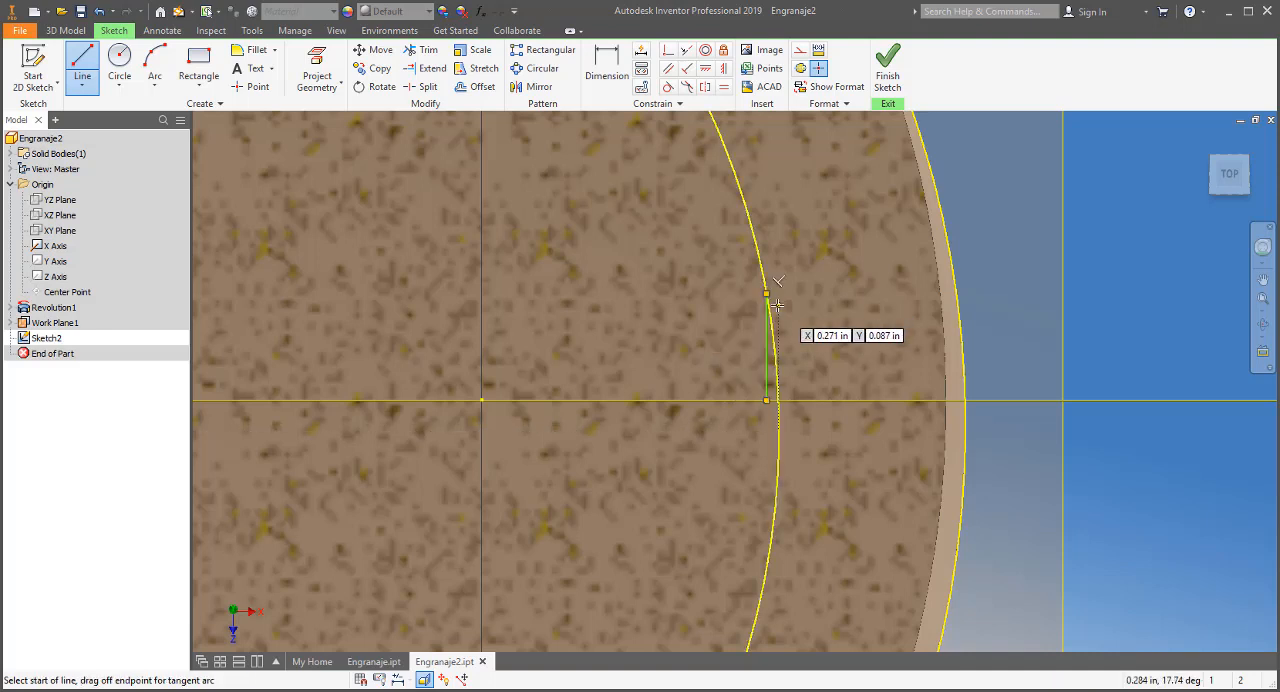
Continue the profile with a sloped line about 0.163 in long at 13.37 degrees, a horizontal line beyond the rim, and a 0.135 in vertical down to the axis
{"action": "left_click", "coordinate": [766, 294]}
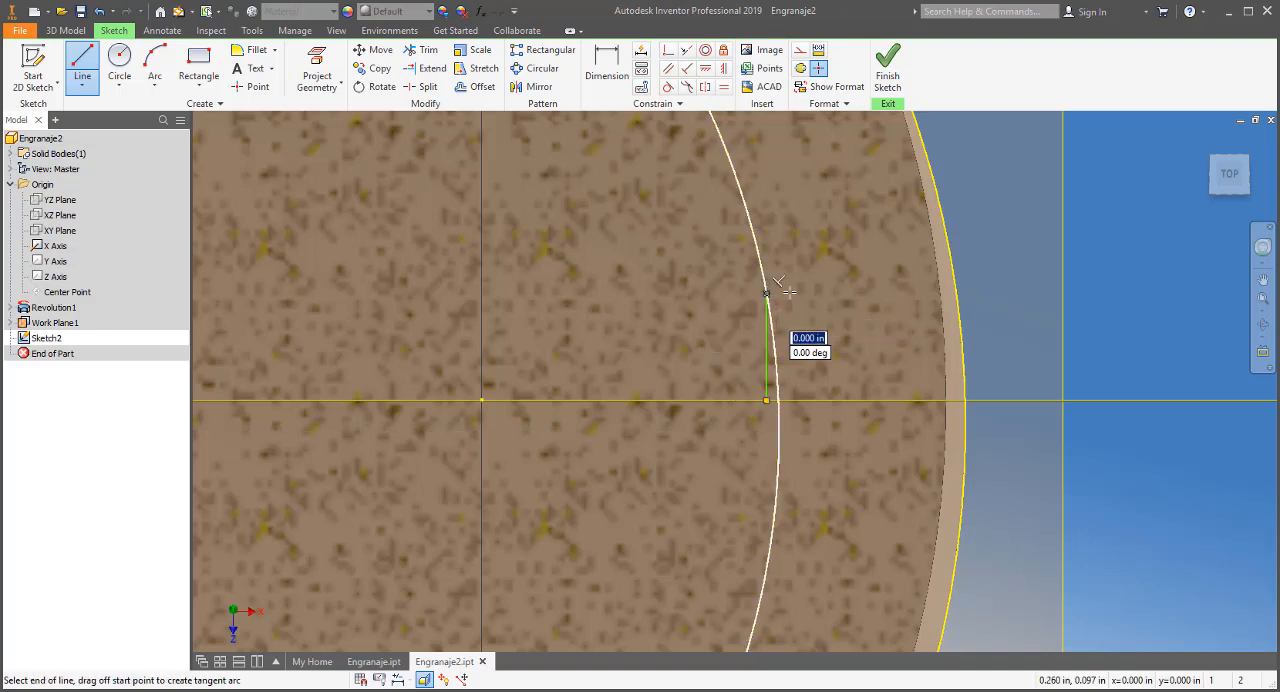
{"action": "left_click", "coordinate": [940, 254]}
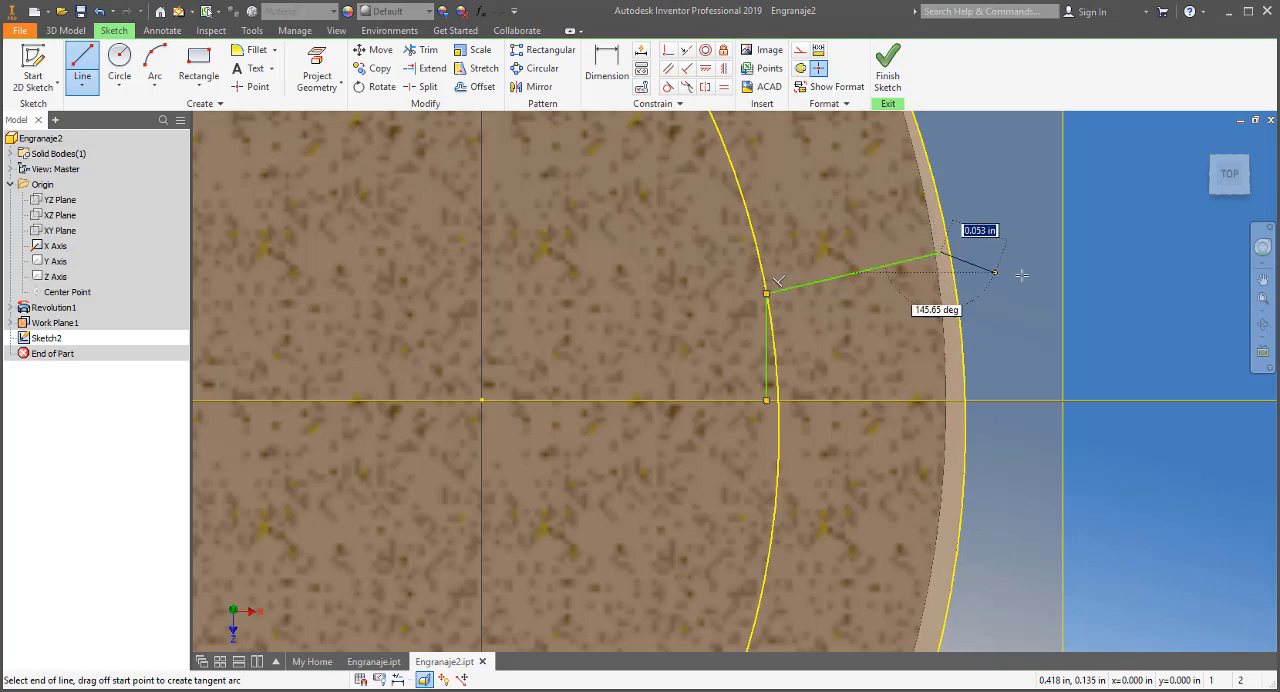
{"action": "left_click", "coordinate": [1210, 252]}
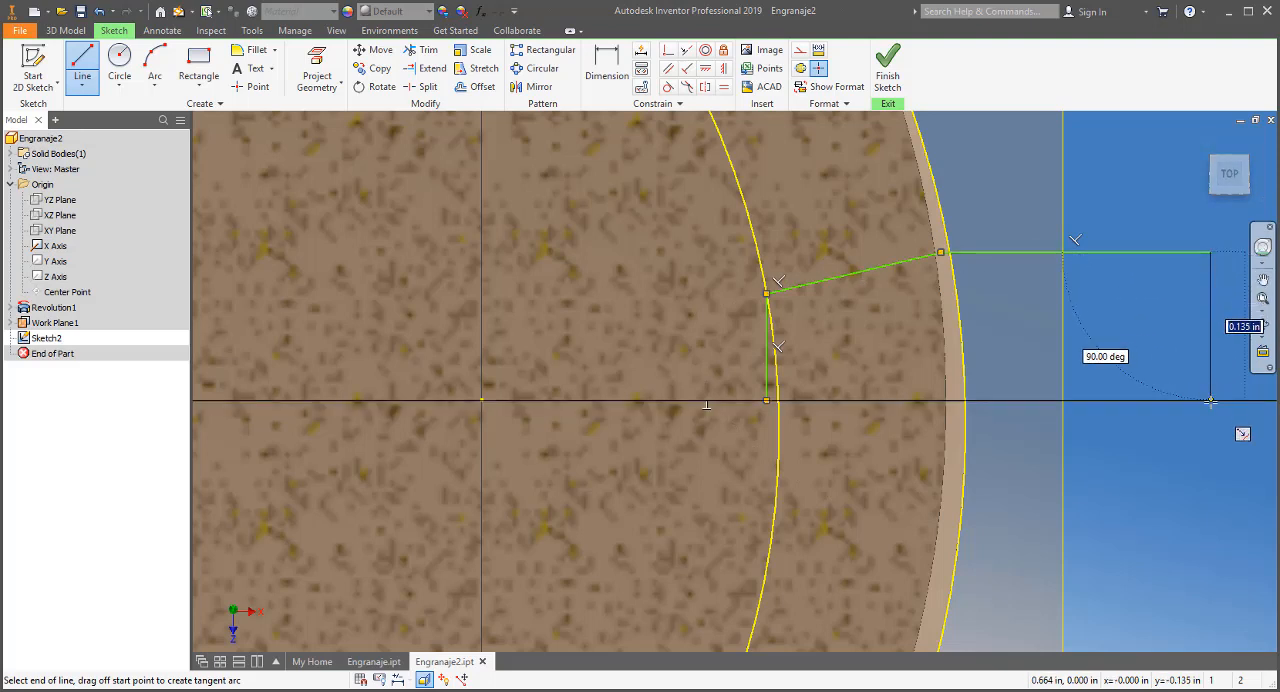
{"action": "double_click", "coordinate": [1210, 401]}
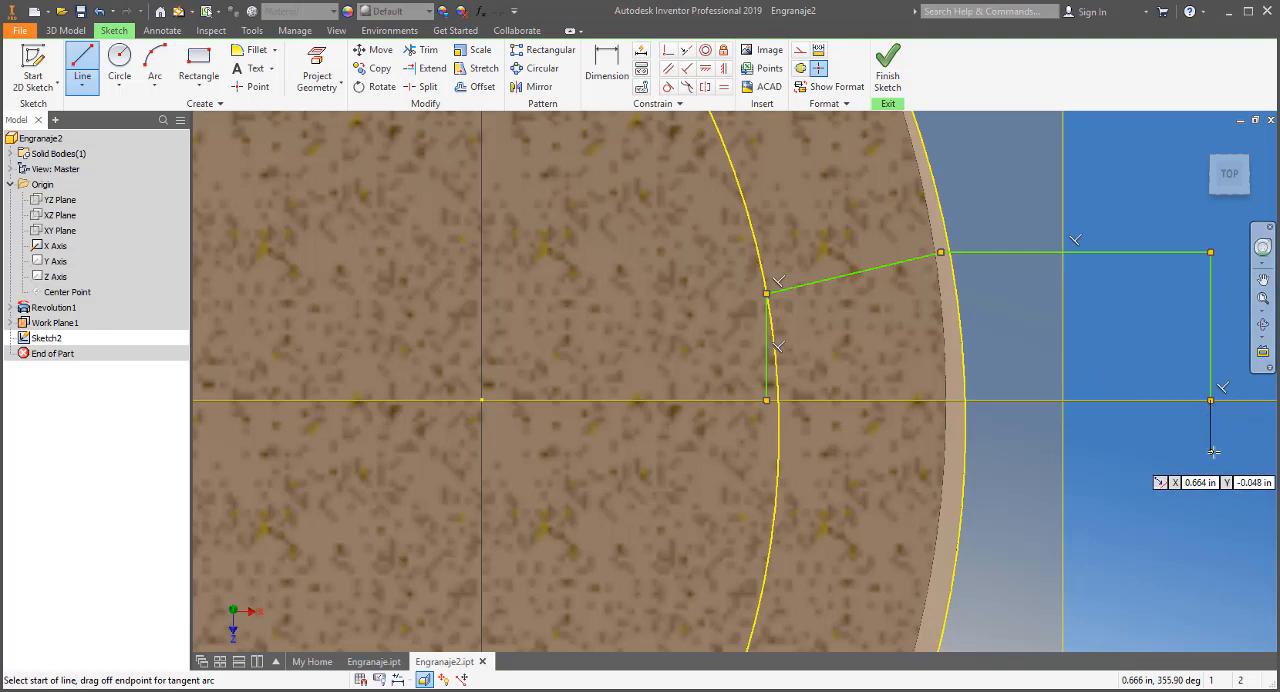
{"action": "key", "text": "Escape"}
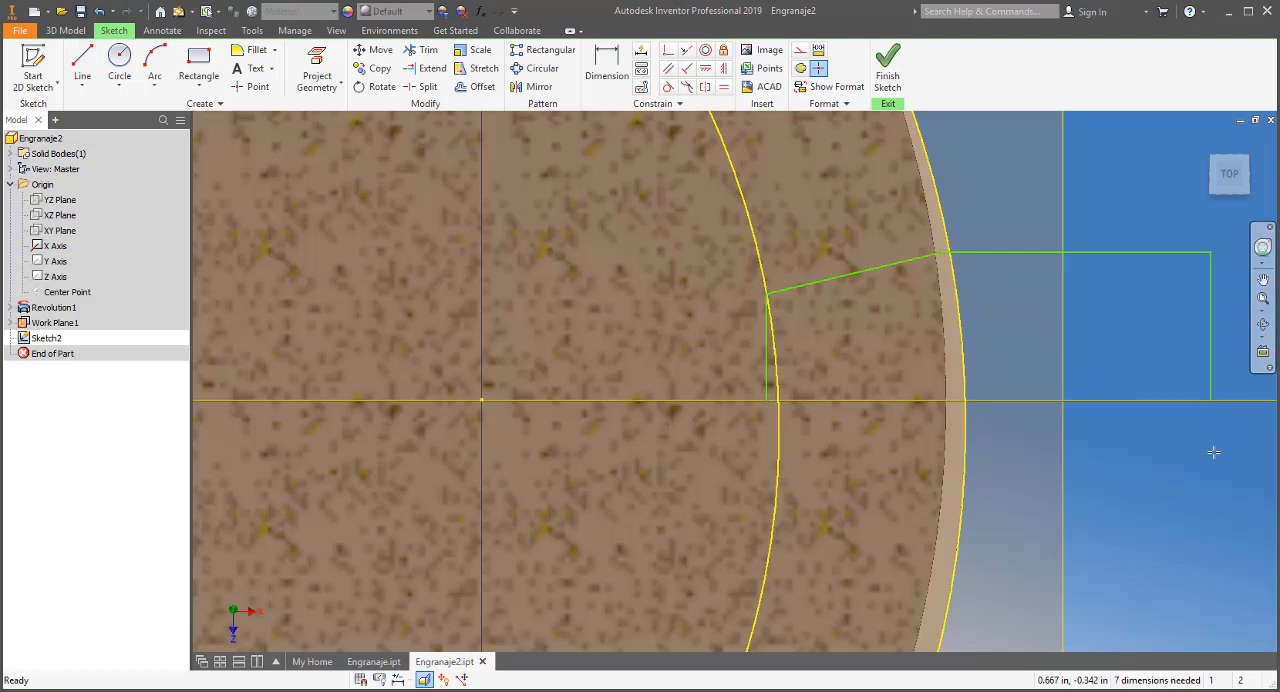
Mirror the four lines of the half tooth-cut profile across the X axis and finish the sketch
{"action": "left_click", "coordinate": [541, 93]}
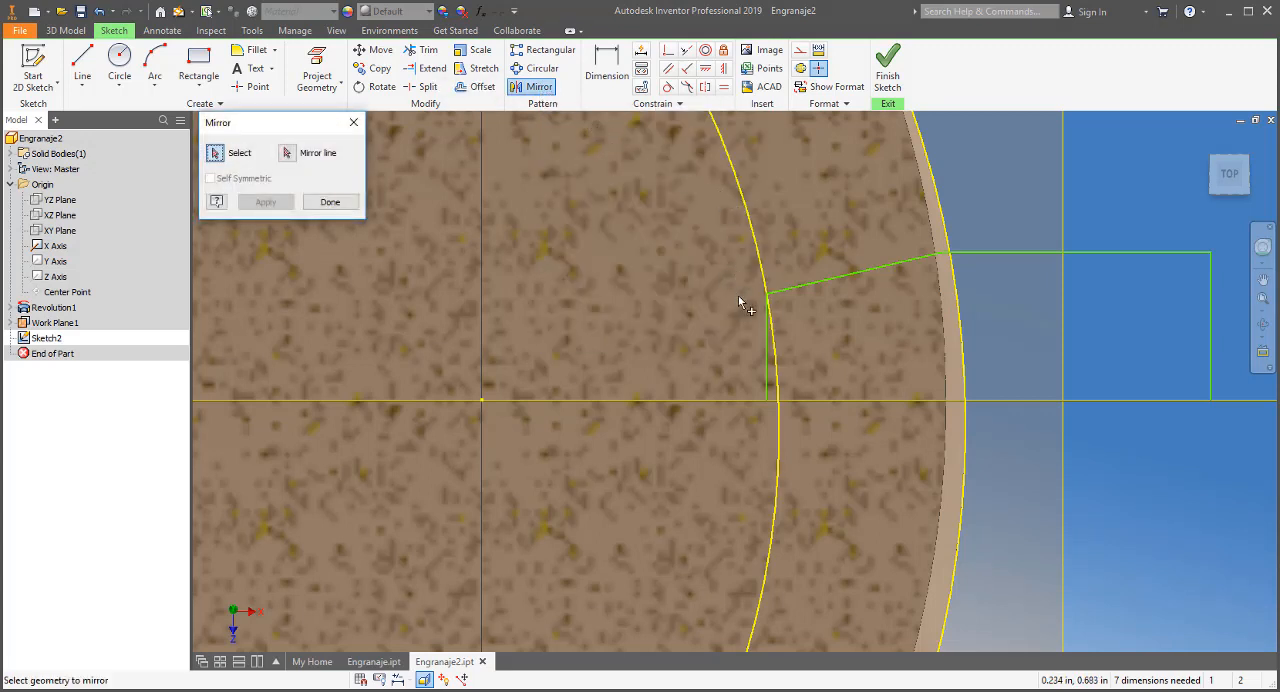
{"action": "left_click", "coordinate": [767, 348]}
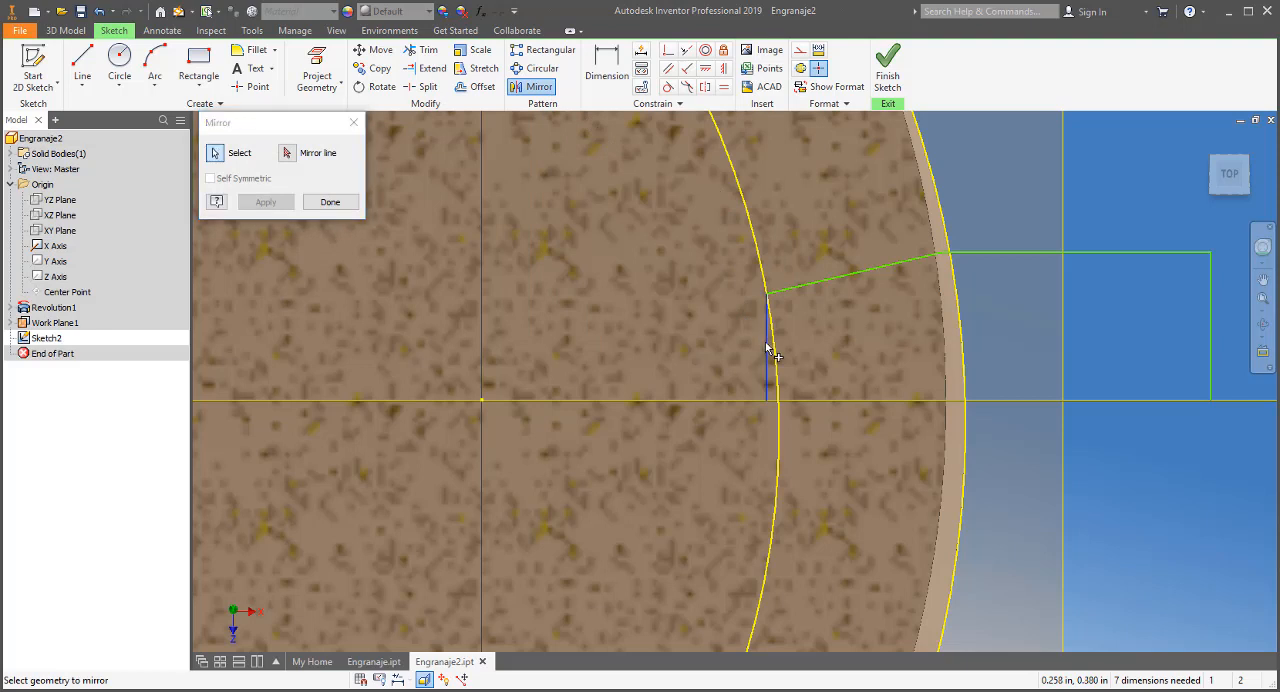
{"action": "left_click", "coordinate": [860, 273]}
{"action": "left_click", "coordinate": [1013, 253]}
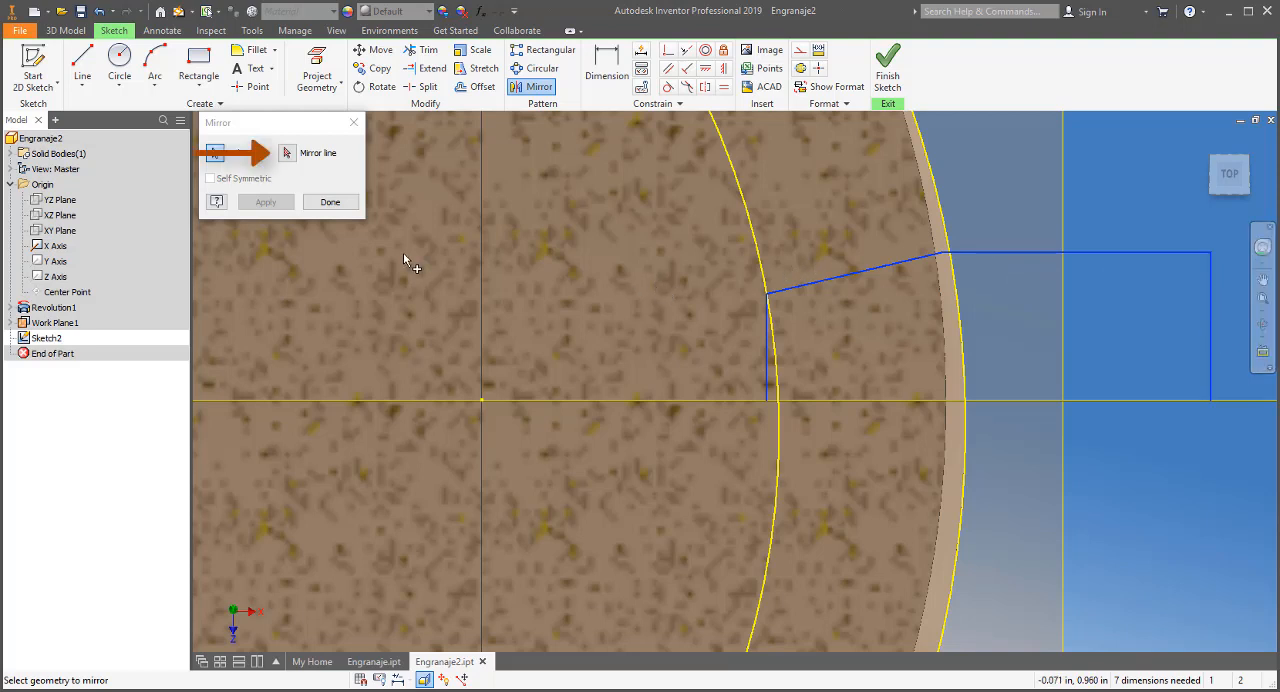
{"action": "left_click", "coordinate": [288, 154]}
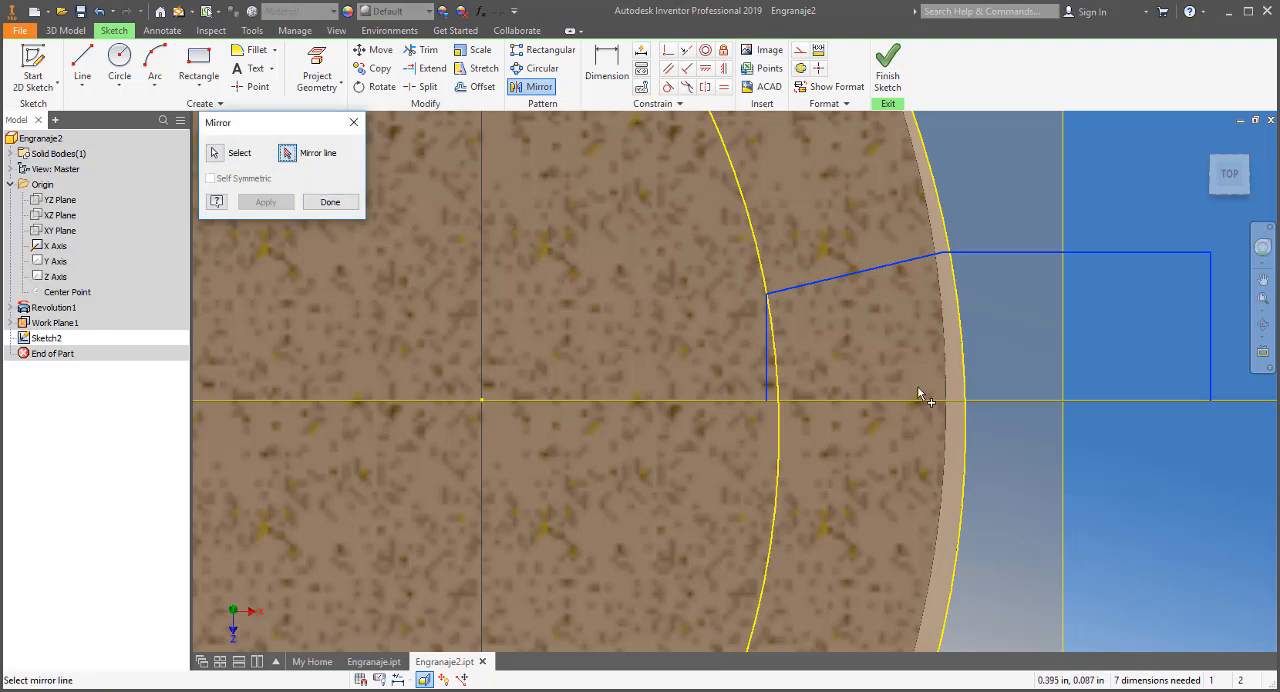
{"action": "left_click", "coordinate": [1090, 402]}
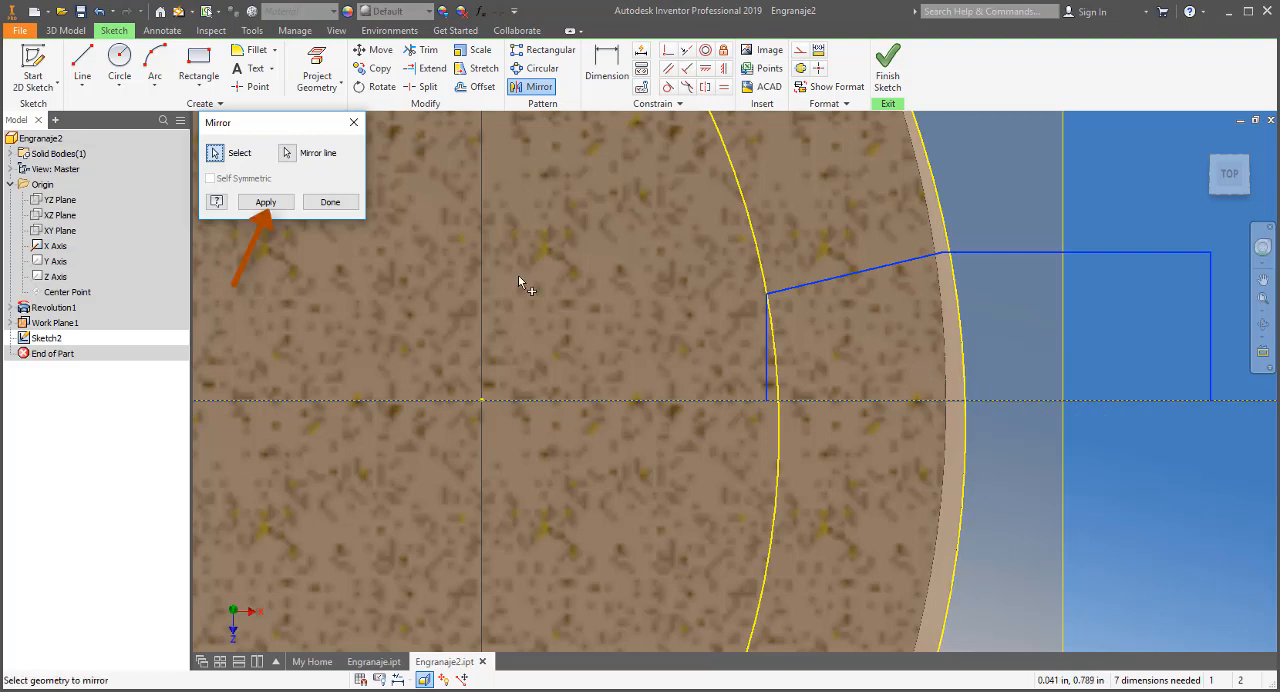
{"action": "left_click", "coordinate": [265, 202]}
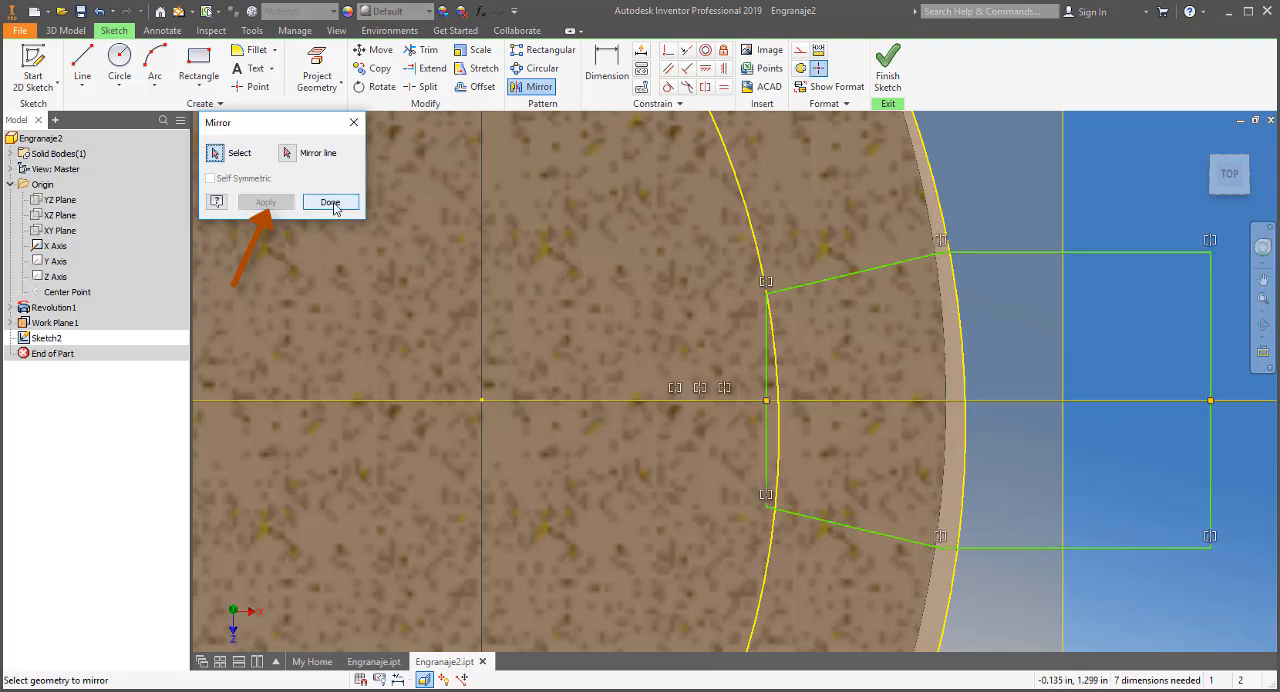
{"action": "left_click", "coordinate": [332, 203]}
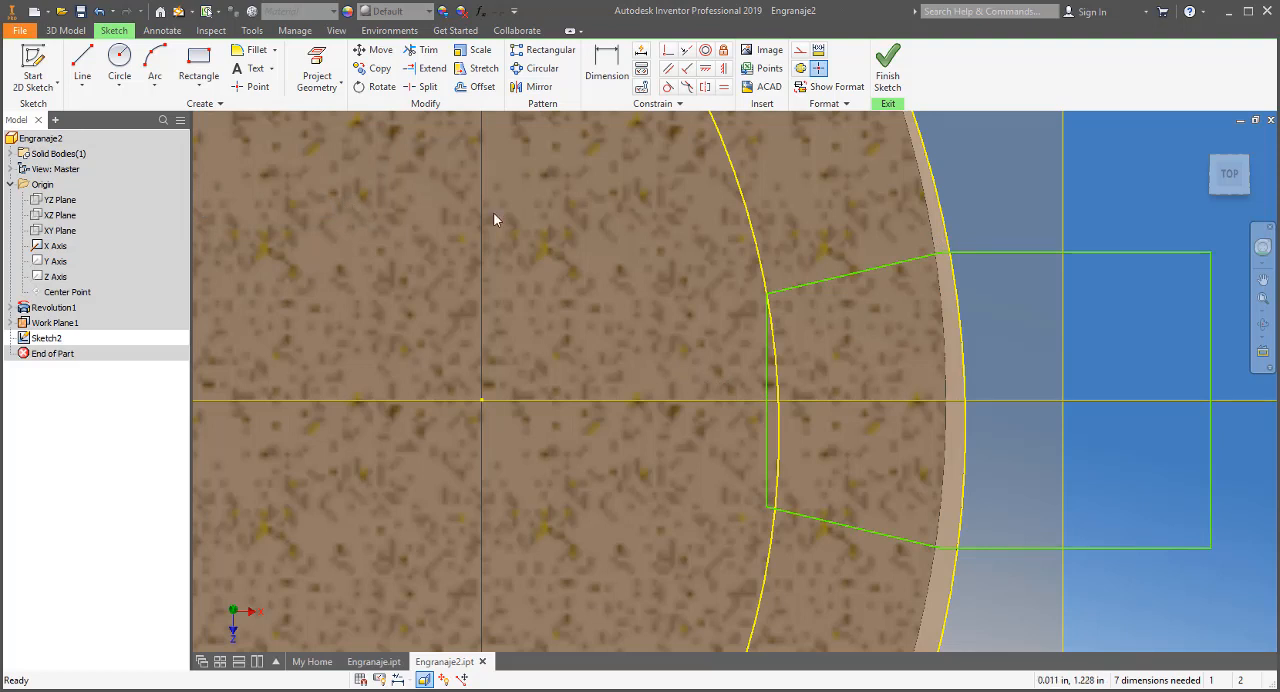
{"action": "left_click", "coordinate": [886, 76]}
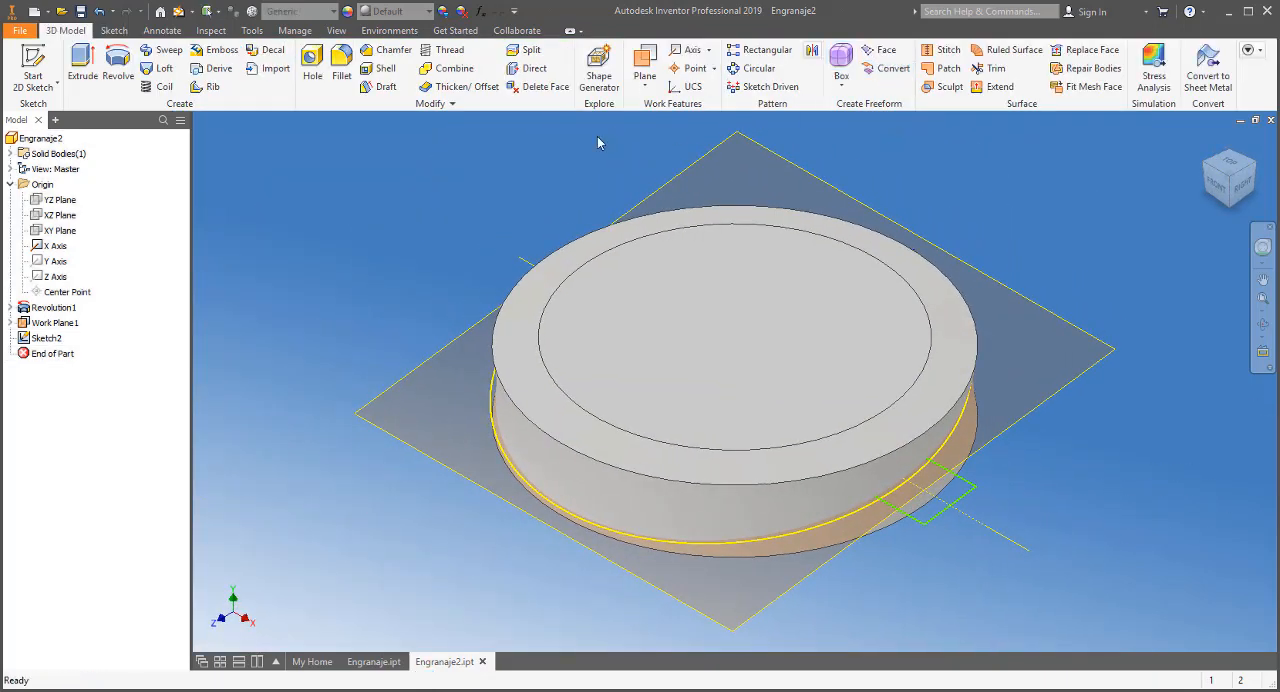
Revolve the closed tooth-cut profile as a full cut about its outer vertical line beyond the disc's rim
{"action": "left_click", "coordinate": [118, 66]}
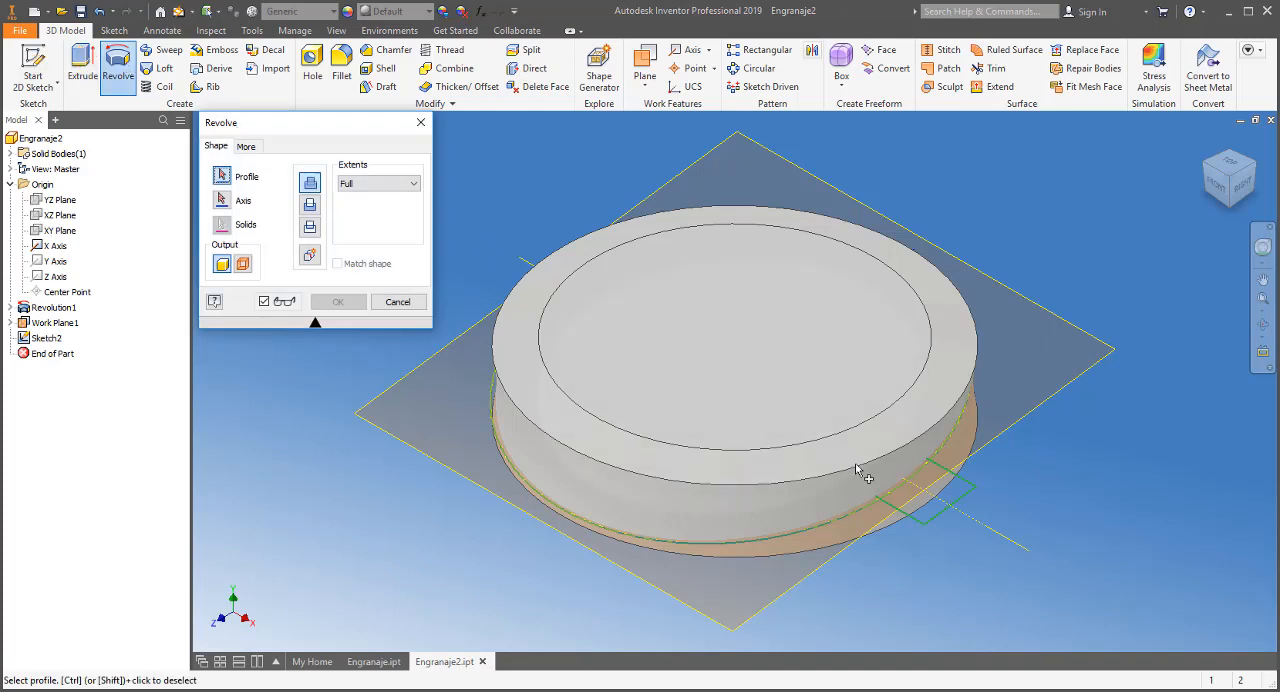
{"action": "left_click", "coordinate": [930, 517]}
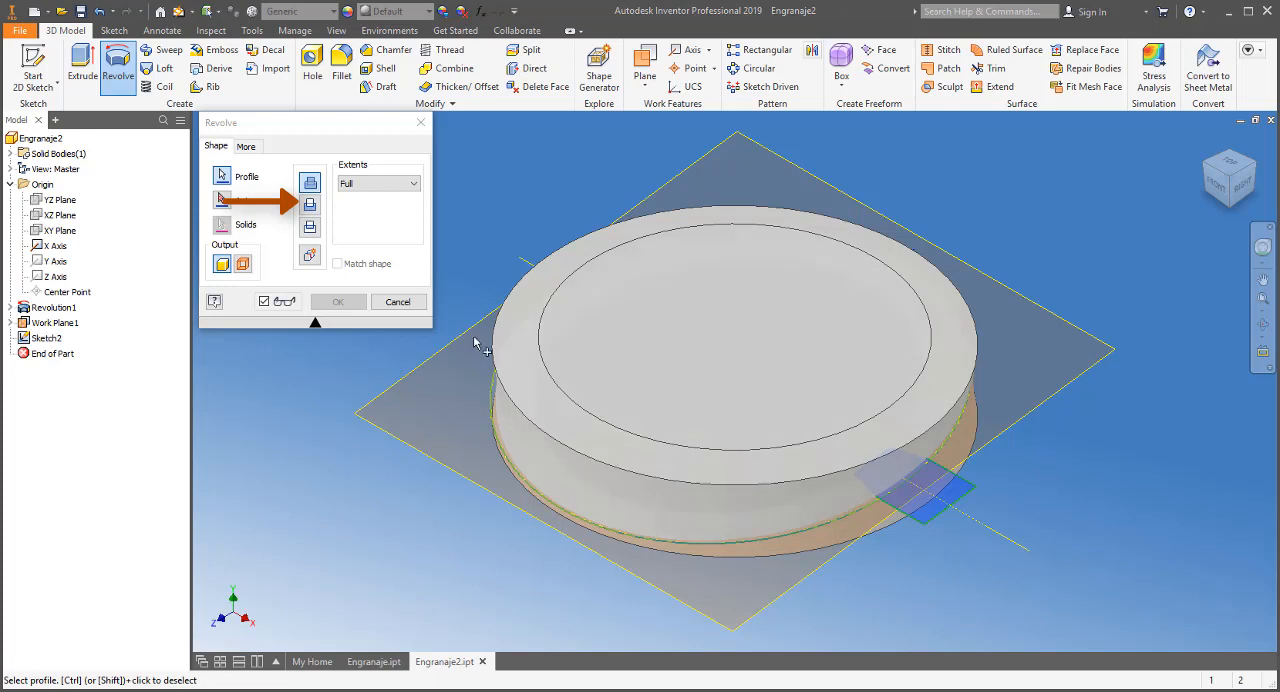
{"action": "left_click", "coordinate": [314, 207]}
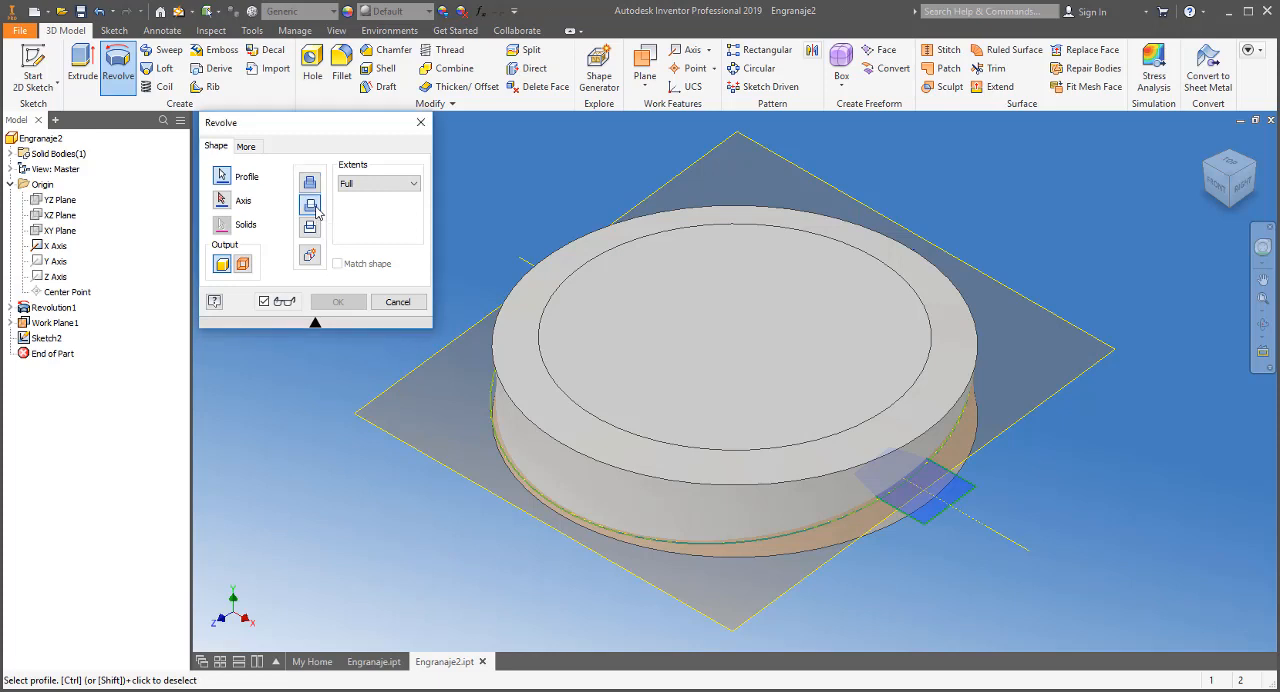
{"action": "left_click", "coordinate": [222, 200]}
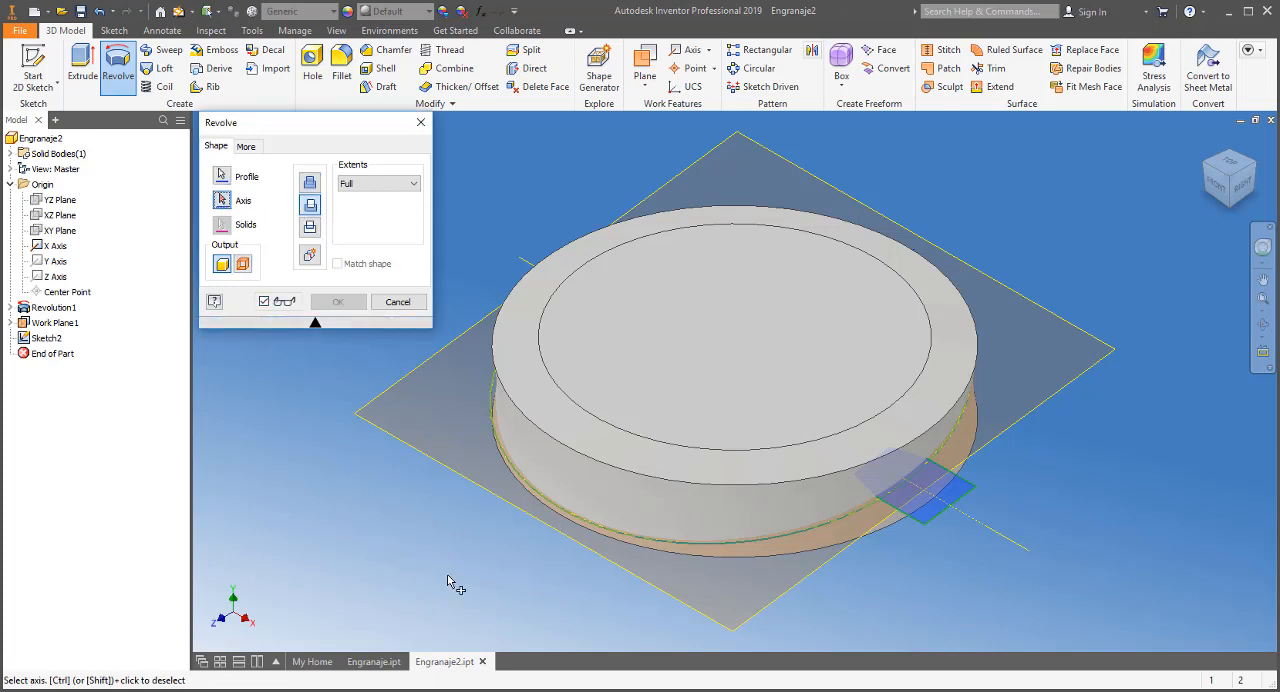
{"action": "left_click", "coordinate": [970, 500]}
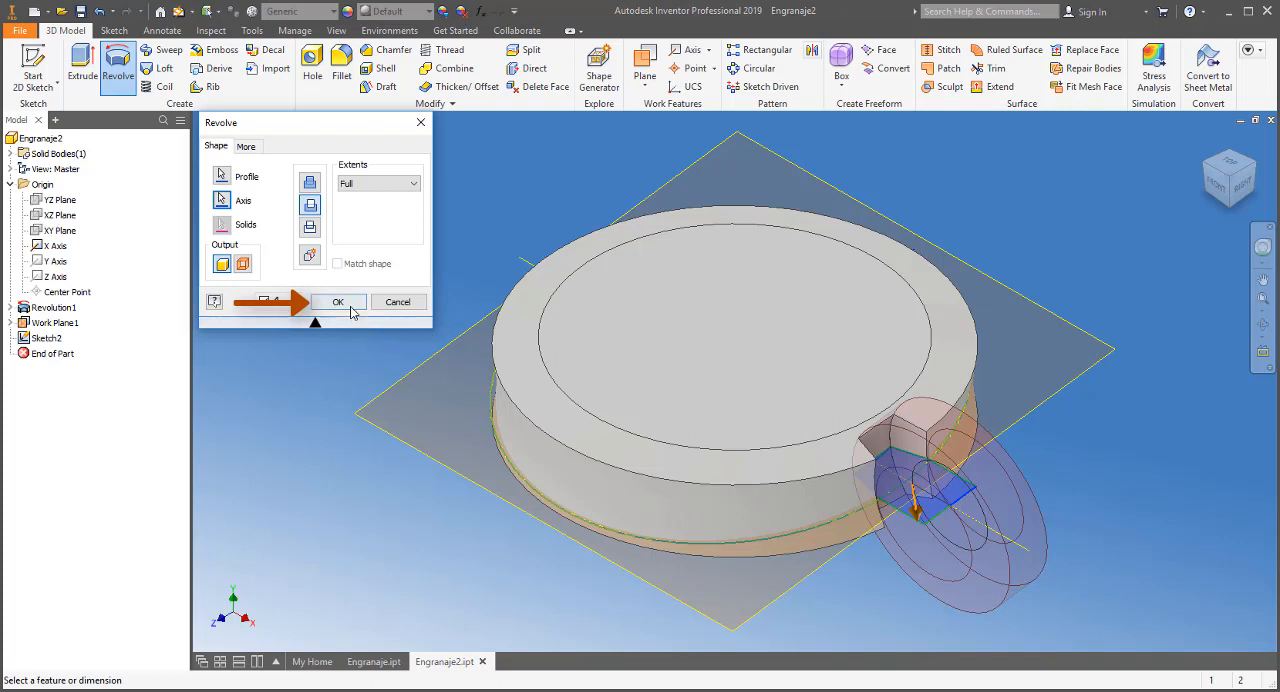
{"action": "left_click", "coordinate": [338, 302]}
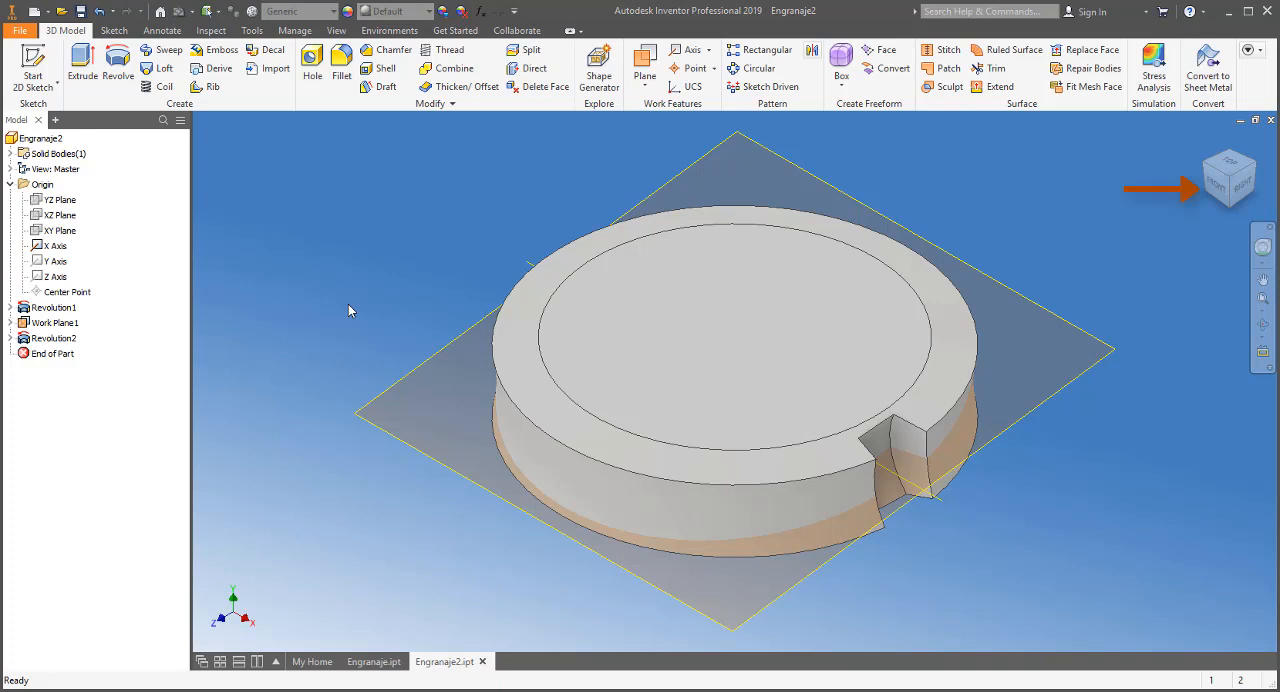
Create a work axis through the centre of the disc's upper circular edge
{"action": "left_click", "coordinate": [1217, 186]}
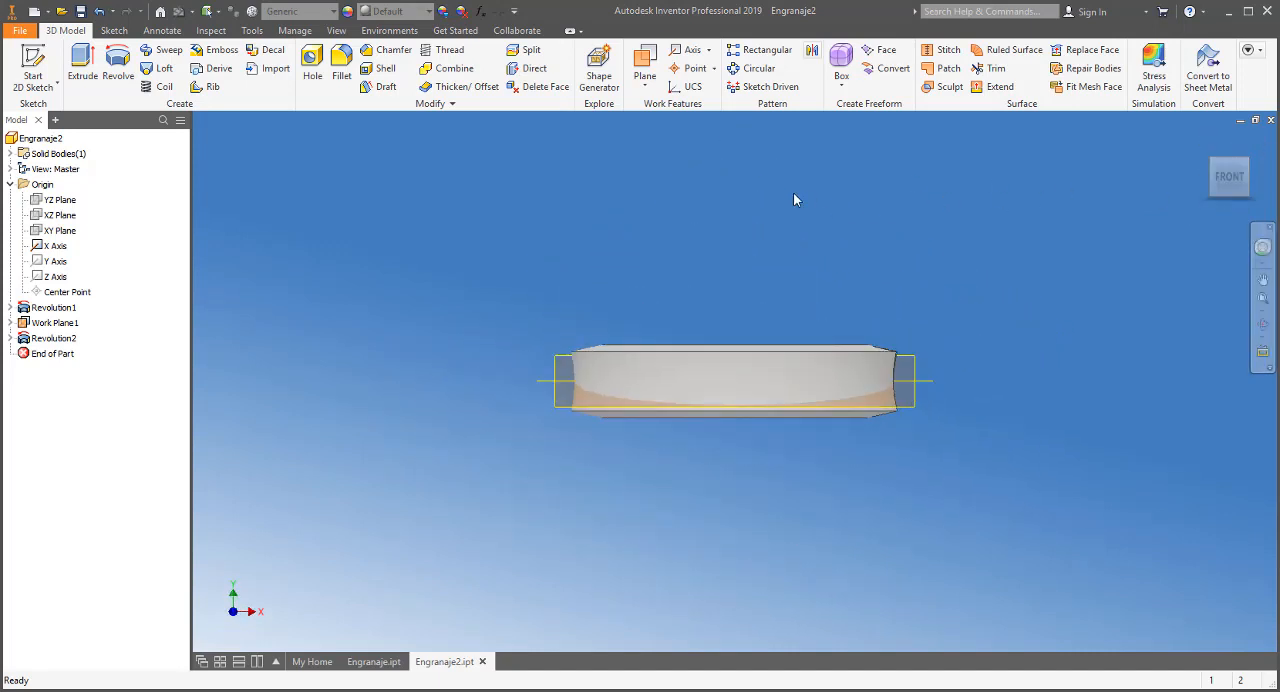
{"action": "left_click", "coordinate": [693, 52]}
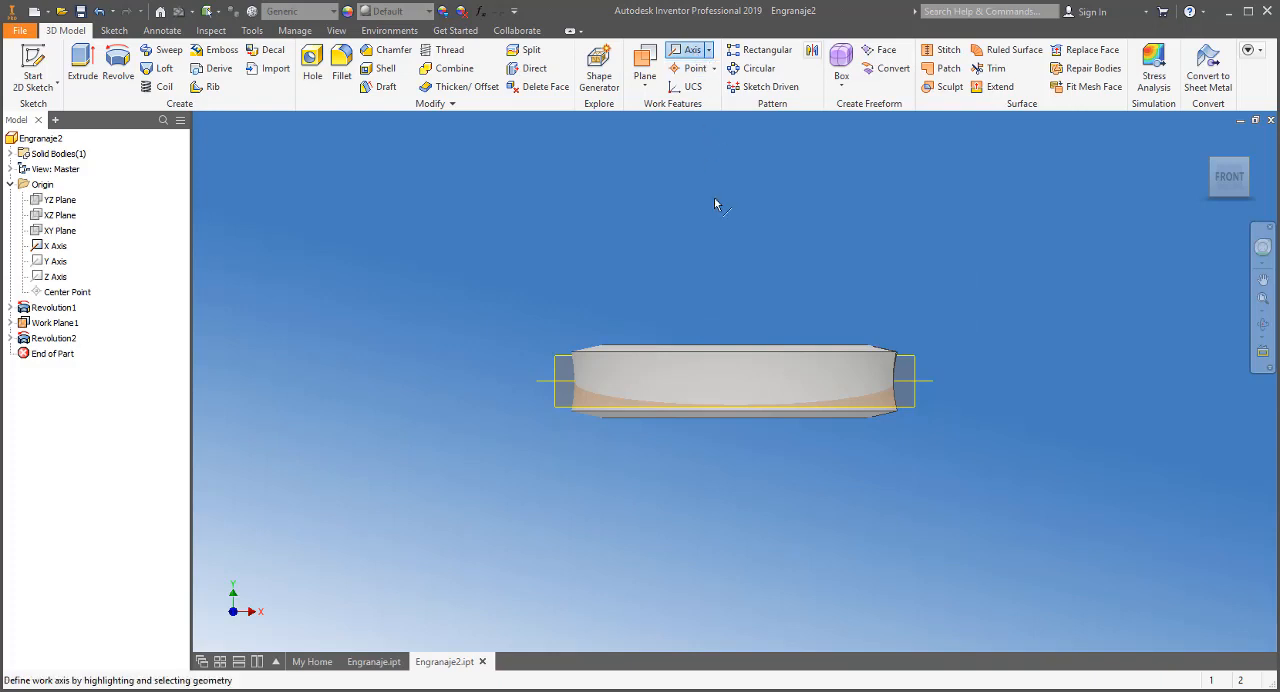
{"action": "left_click", "coordinate": [735, 346]}
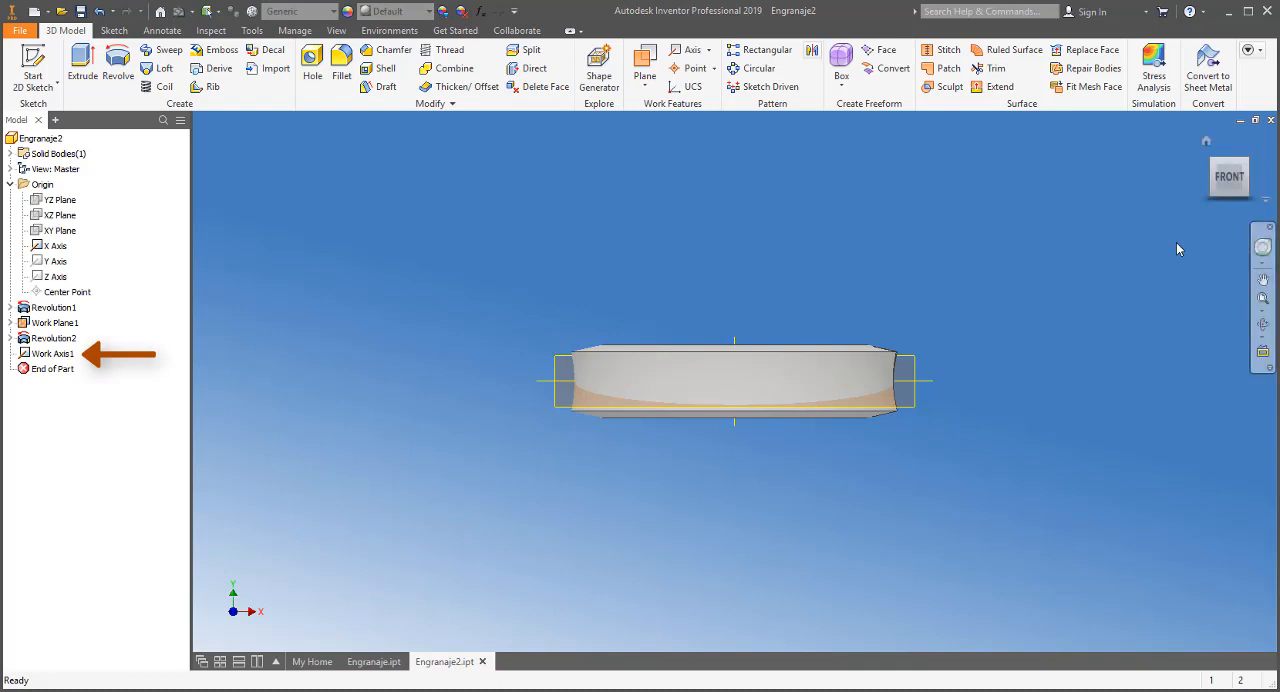
Pattern the revolved tooth cut circularly about the disc's central work axis, with 12 occurrences over 360 degrees
{"action": "left_click", "coordinate": [1206, 144]}
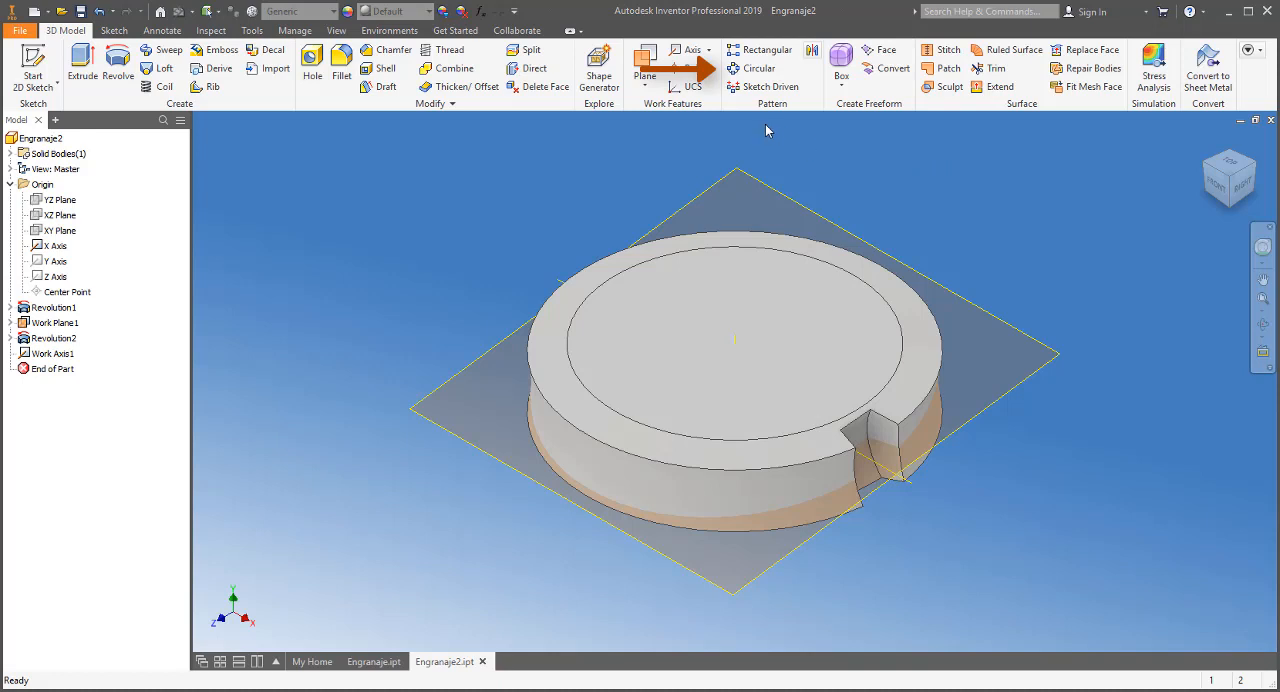
{"action": "left_click", "coordinate": [756, 69]}
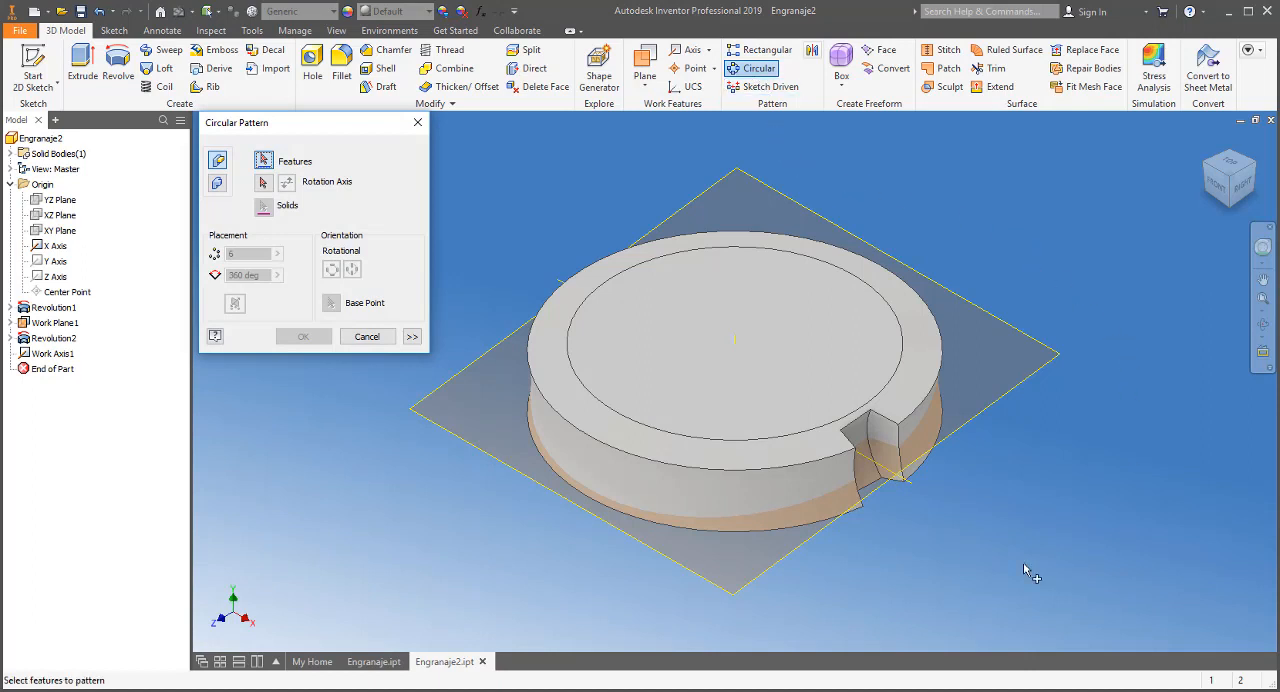
{"action": "left_click", "coordinate": [860, 513]}
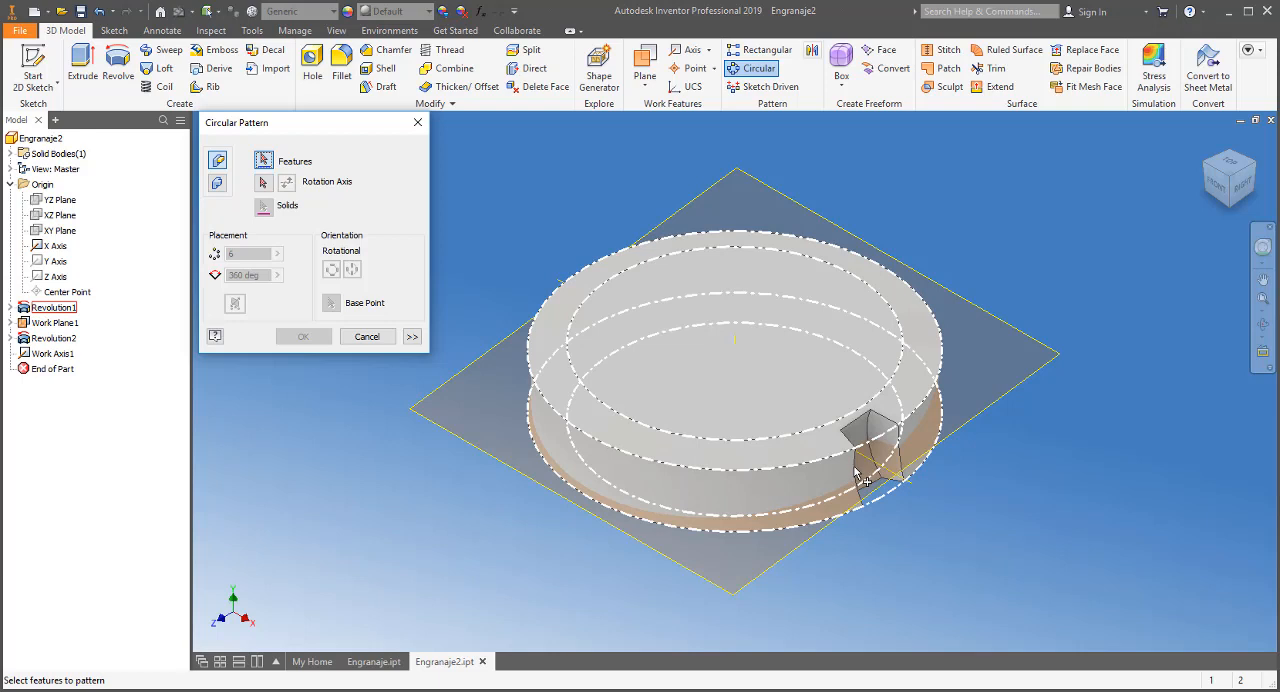
{"action": "left_click", "coordinate": [860, 465]}
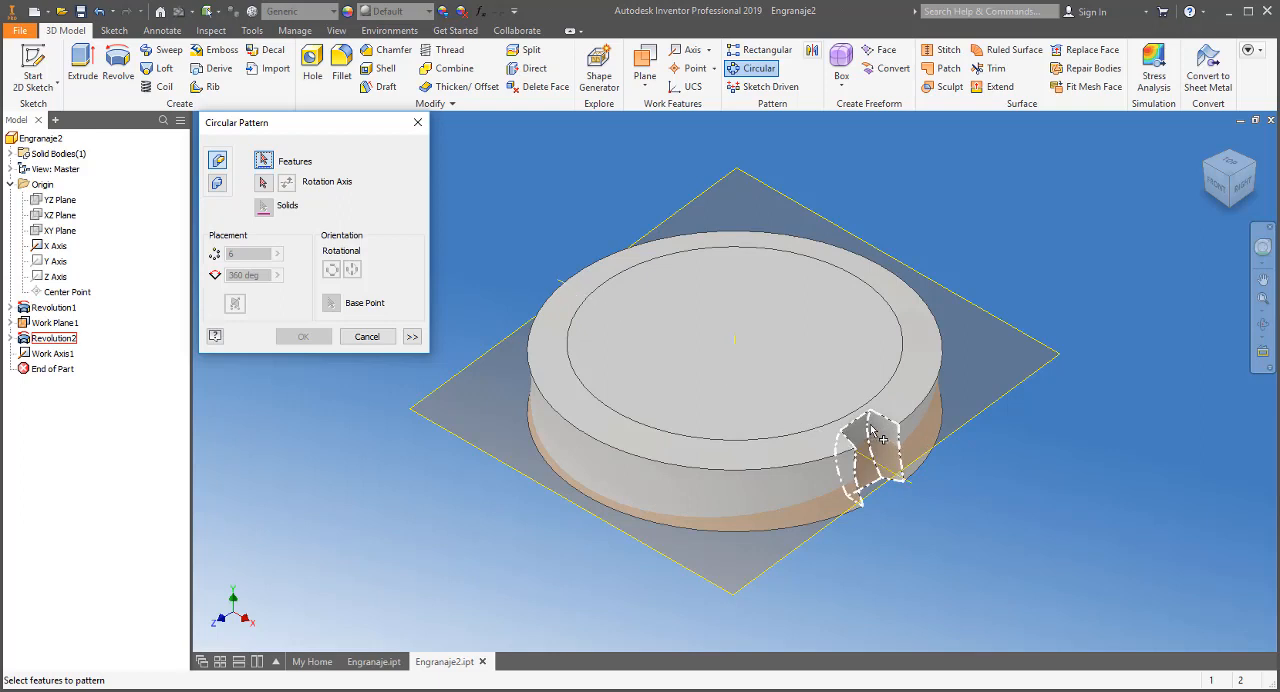
{"action": "left_click", "coordinate": [880, 437]}
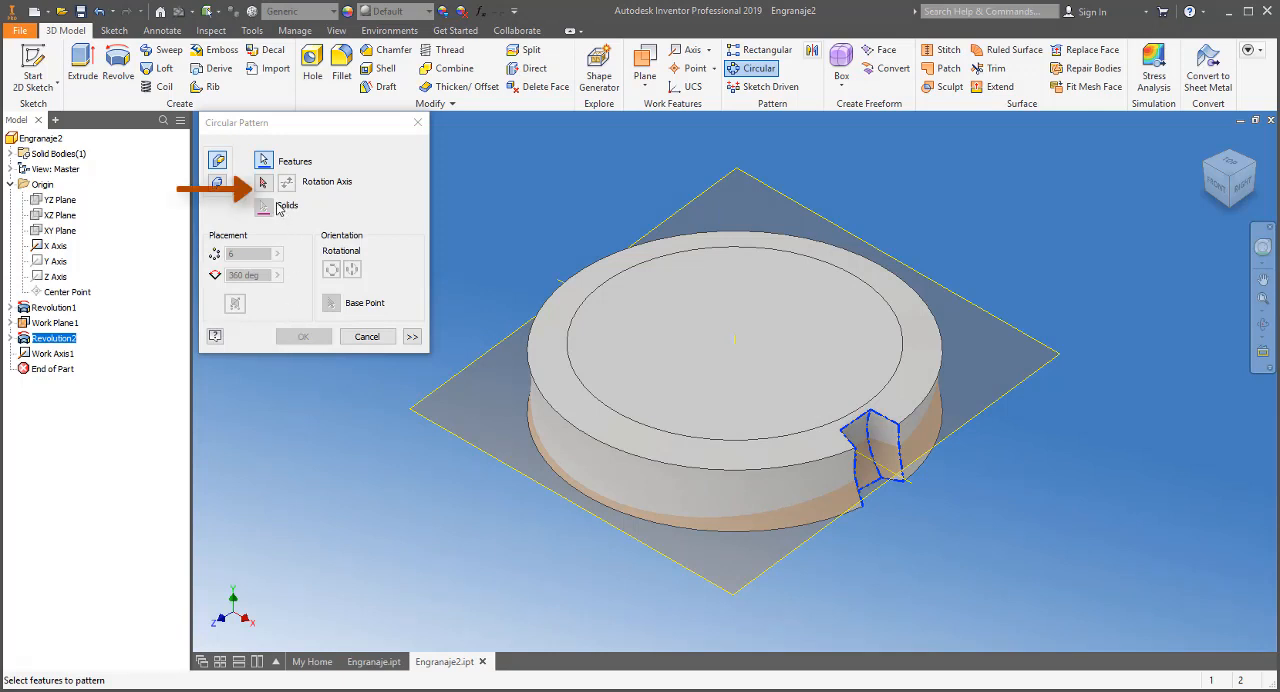
{"action": "left_click", "coordinate": [263, 183]}
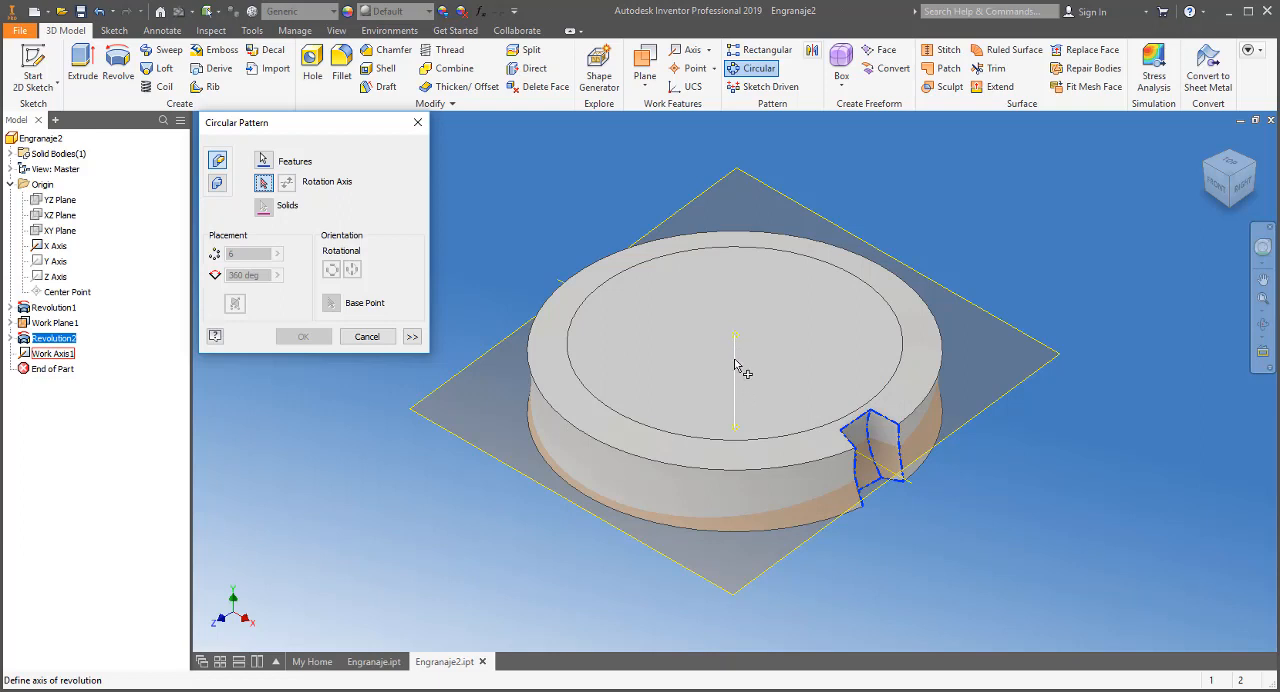
{"action": "left_click", "coordinate": [735, 351]}
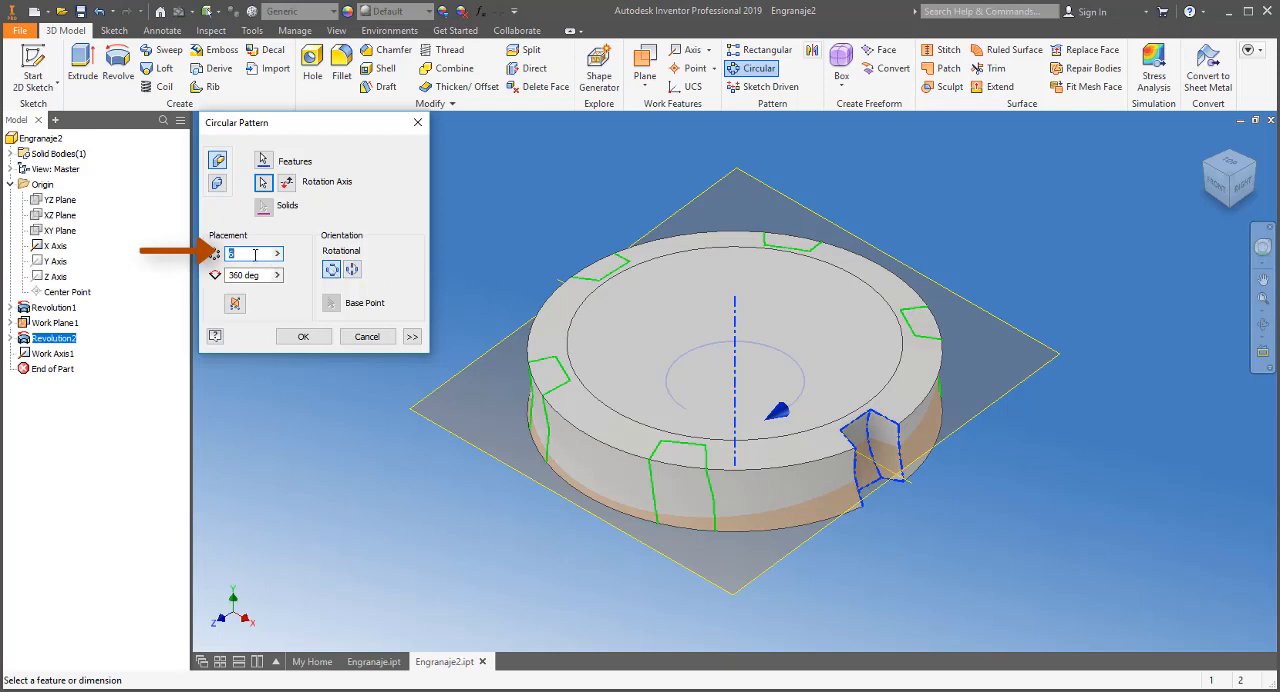
{"action": "type", "text": "12"}
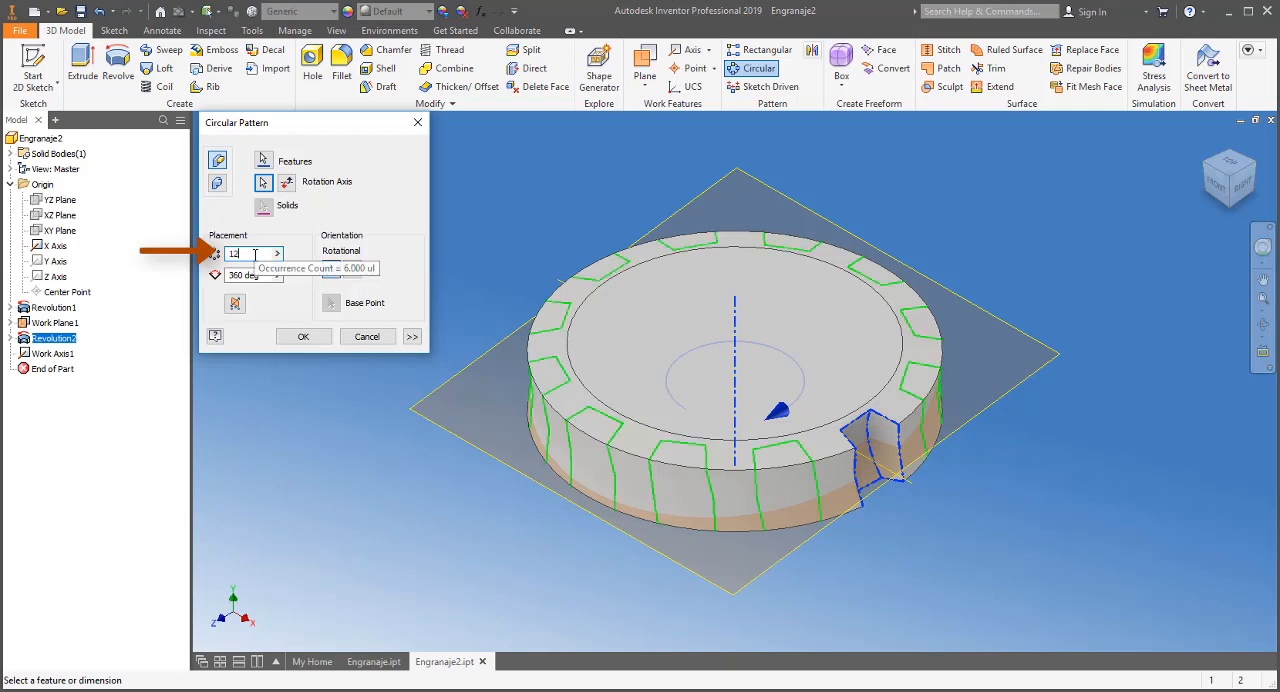
{"action": "left_click", "coordinate": [305, 337]}
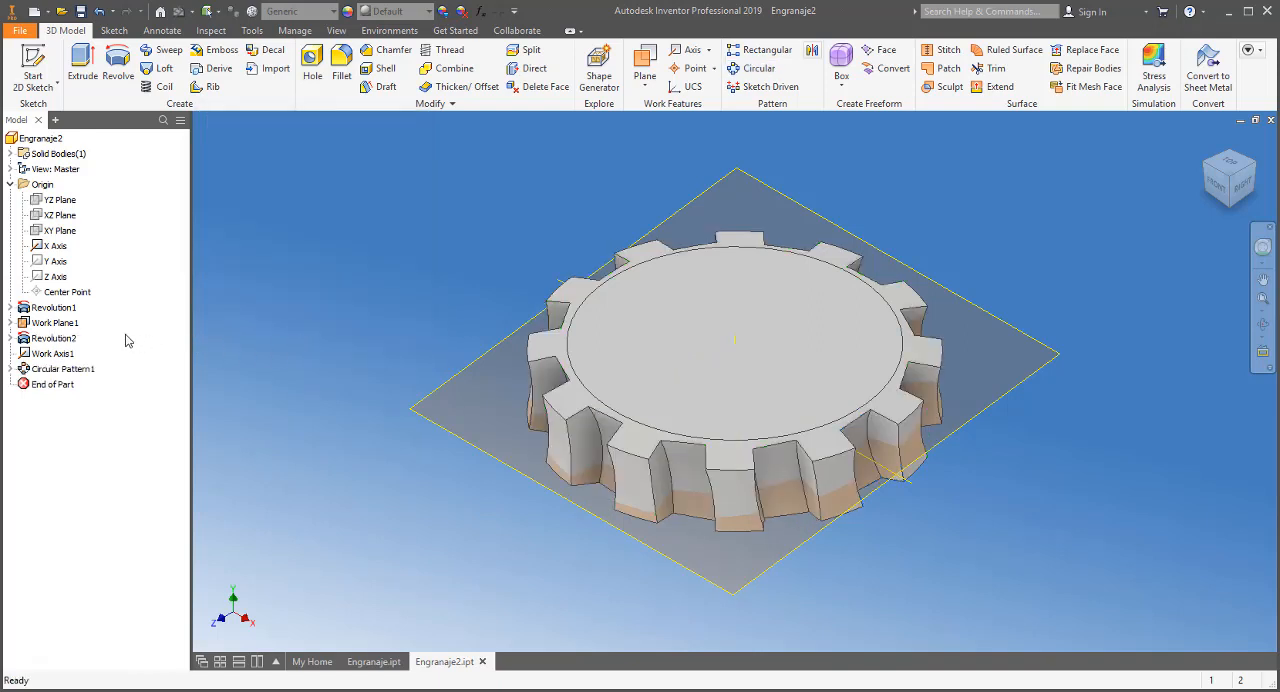
Hide the angled work plane, the central work axis and the origin X axis
{"action": "right_click", "coordinate": [65, 327]}
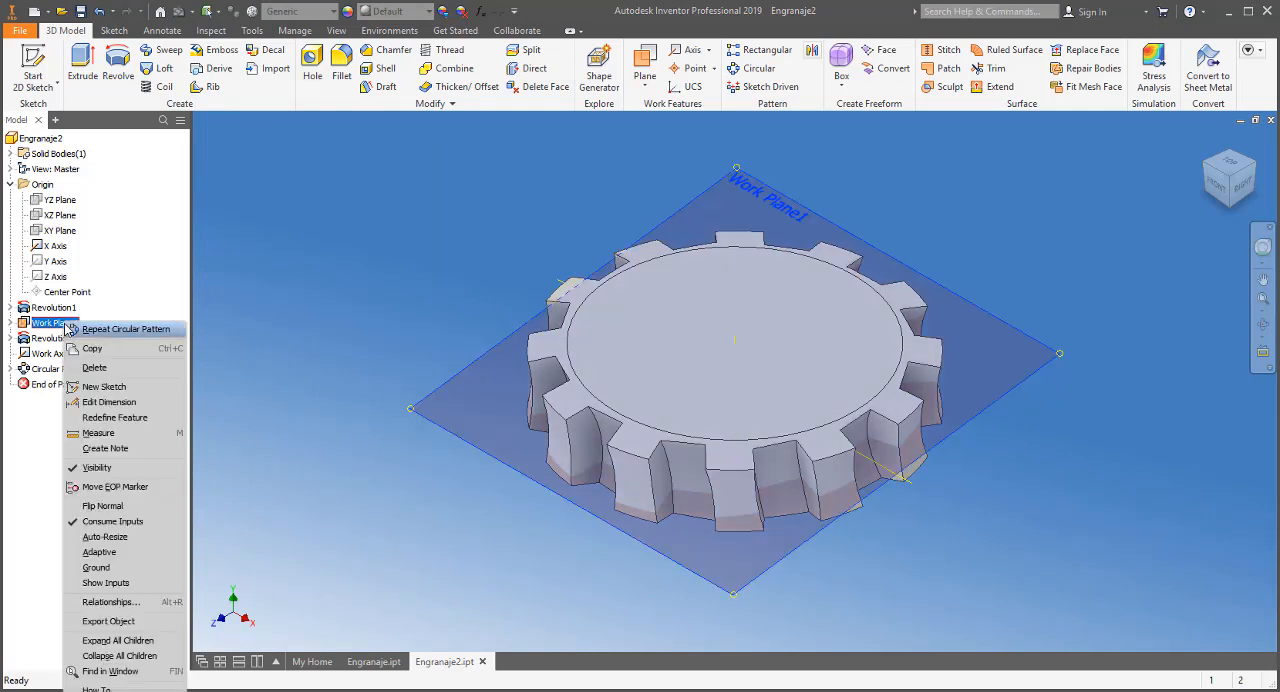
{"action": "left_click", "coordinate": [117, 468]}
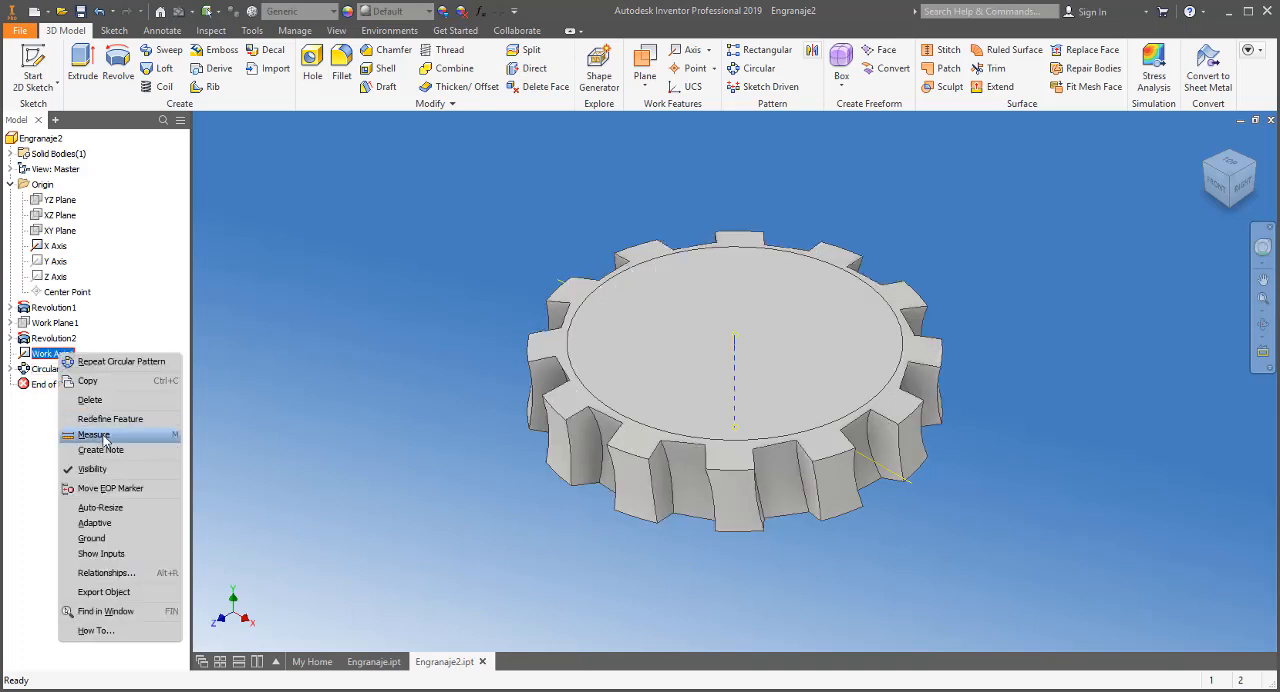
{"action": "left_click", "coordinate": [92, 469]}
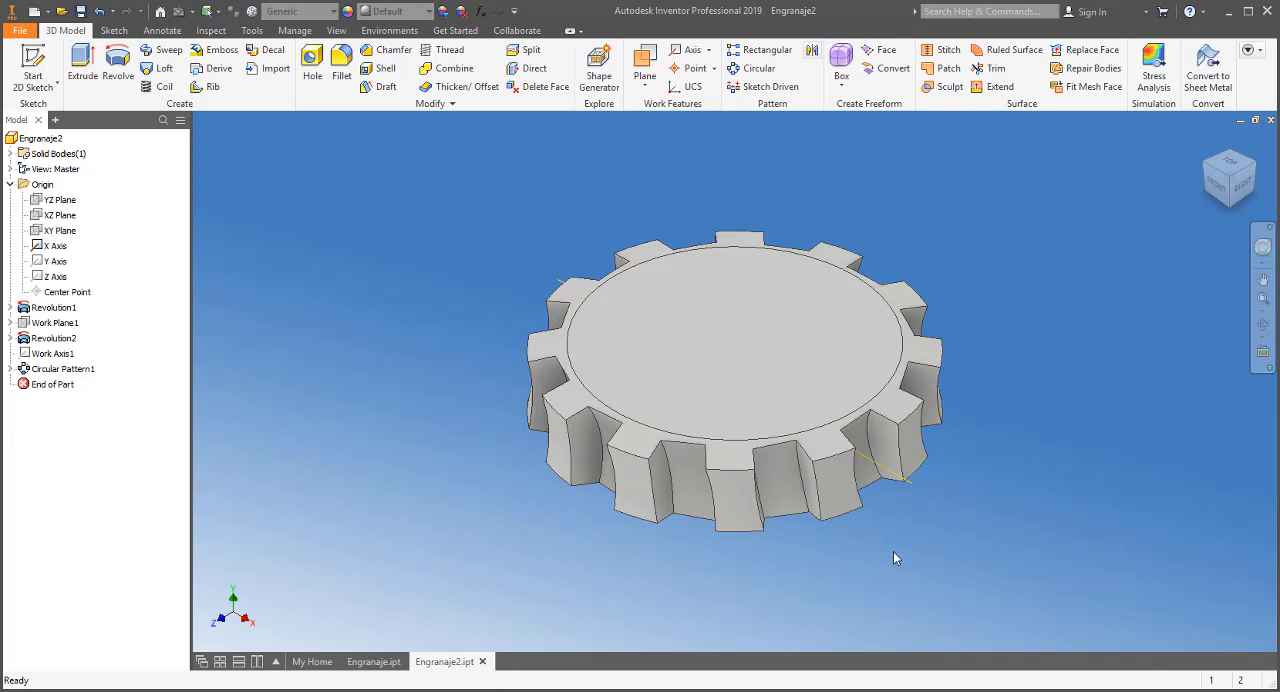
{"action": "right_click", "coordinate": [910, 487]}
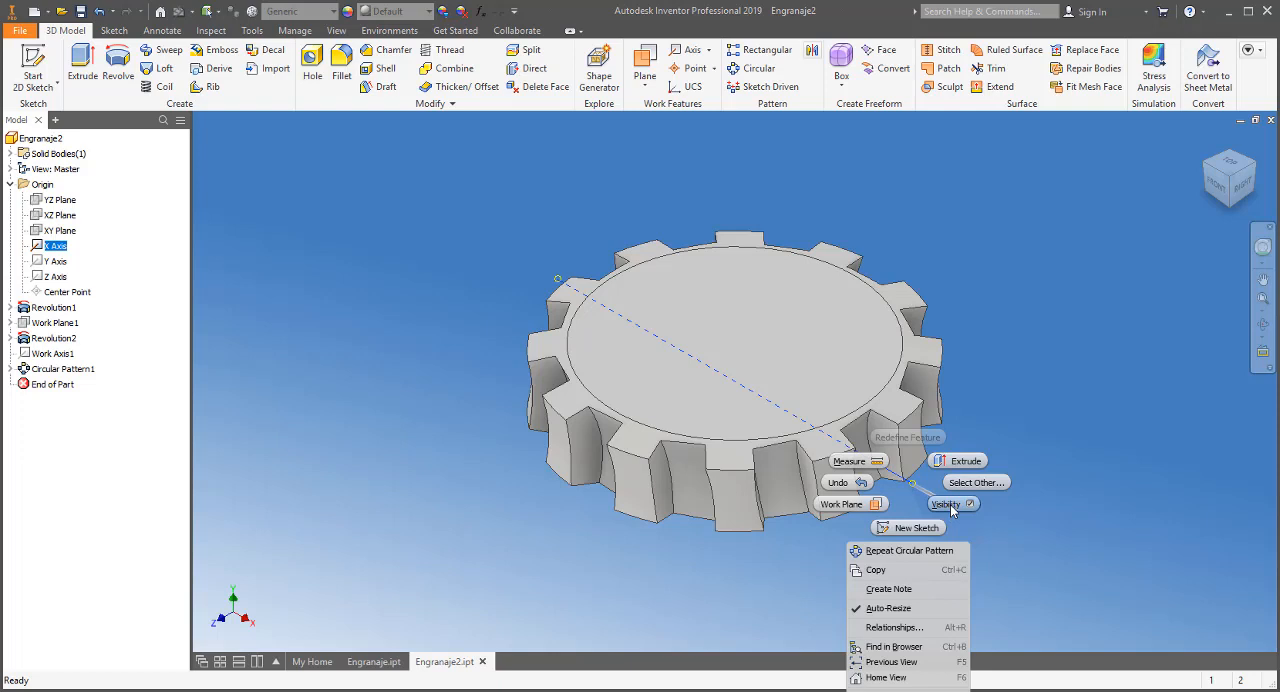
{"action": "left_click", "coordinate": [948, 505]}
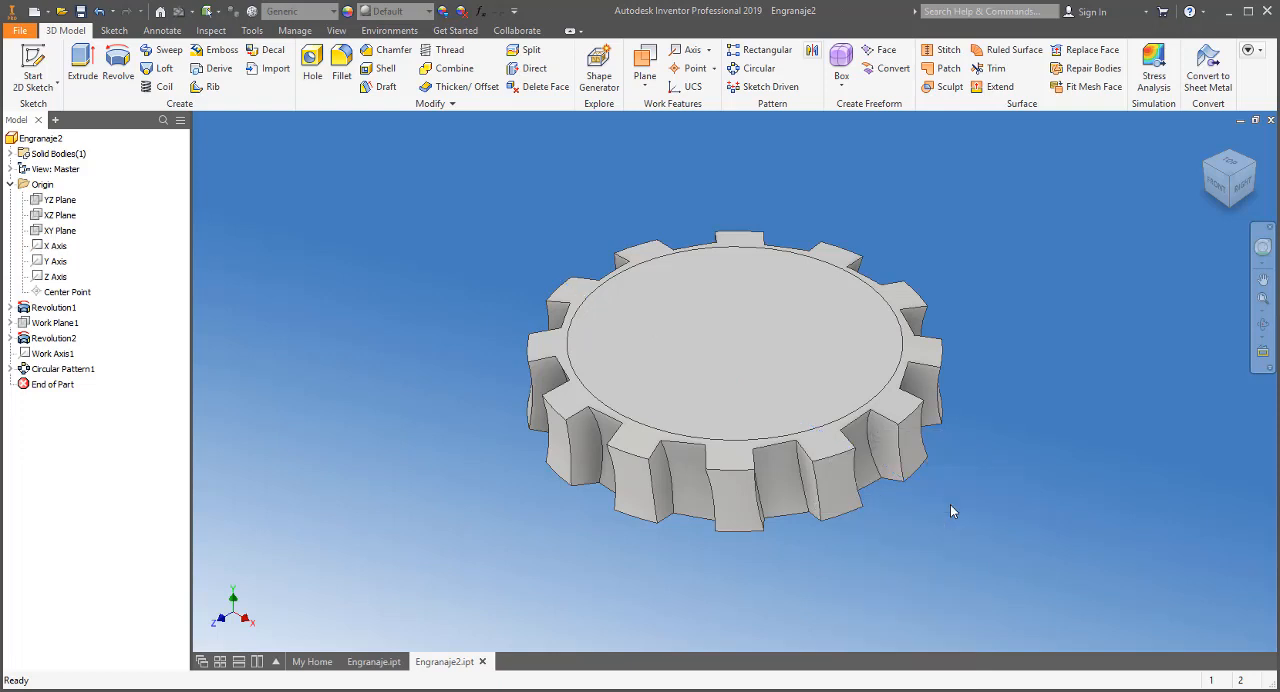